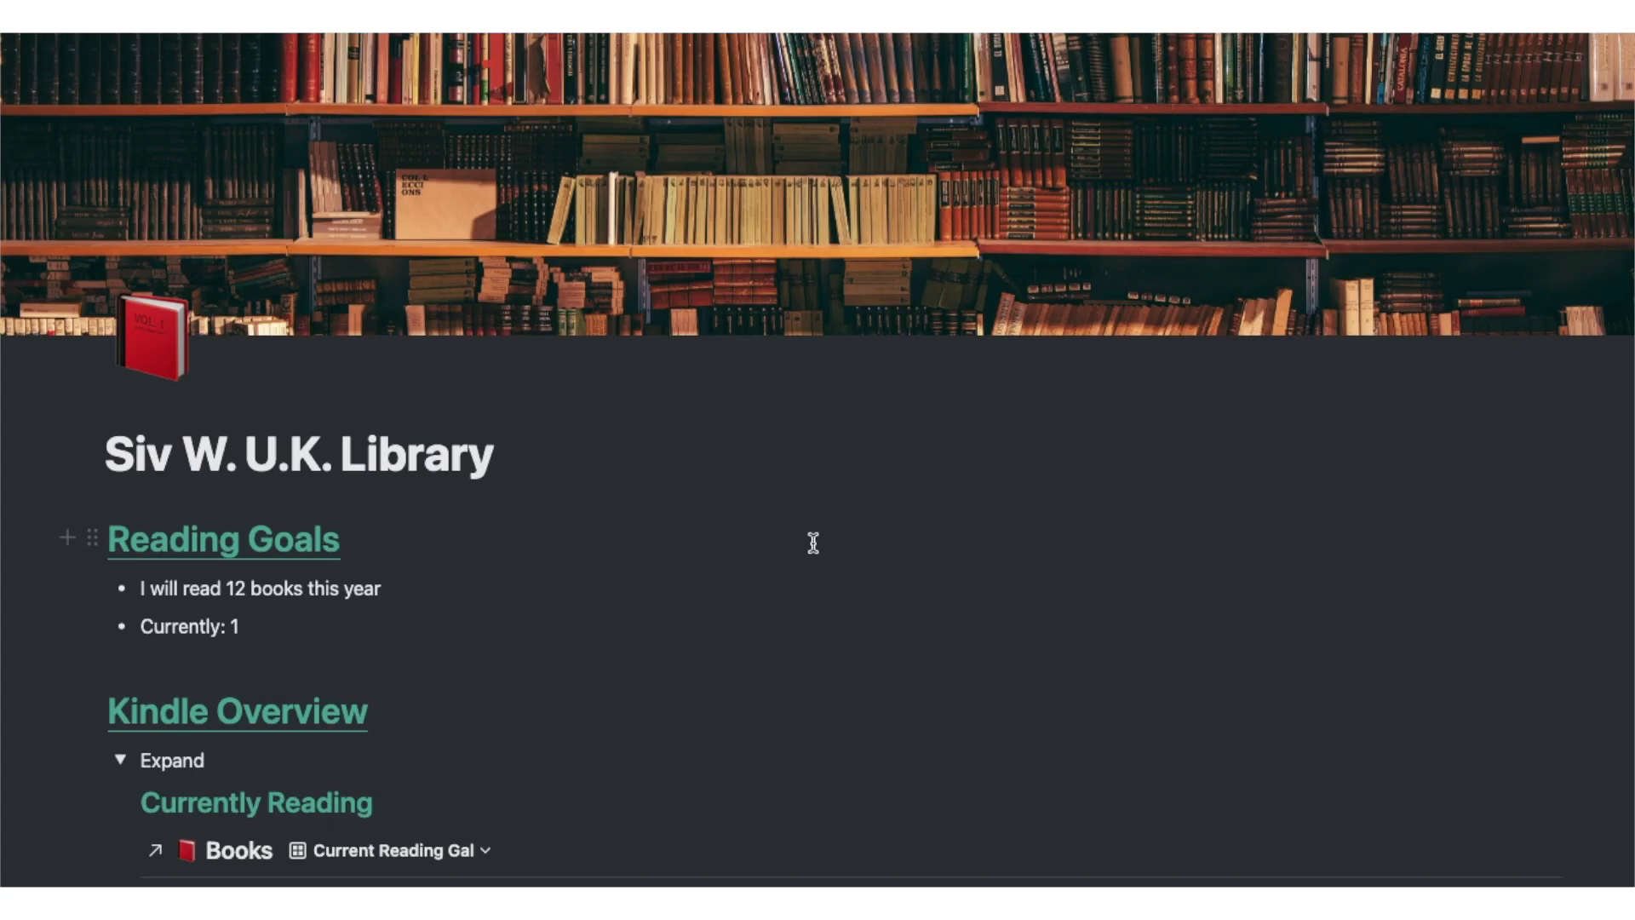
Step: Scroll the Notion library page past Currently Reading and Book finder to the Readwise Books table
{"action": "scroll", "coordinate": [812, 542], "scroll_direction": "down", "scroll_amount": 3}
{"action": "scroll", "coordinate": [813, 543], "scroll_direction": "down", "scroll_amount": 5}
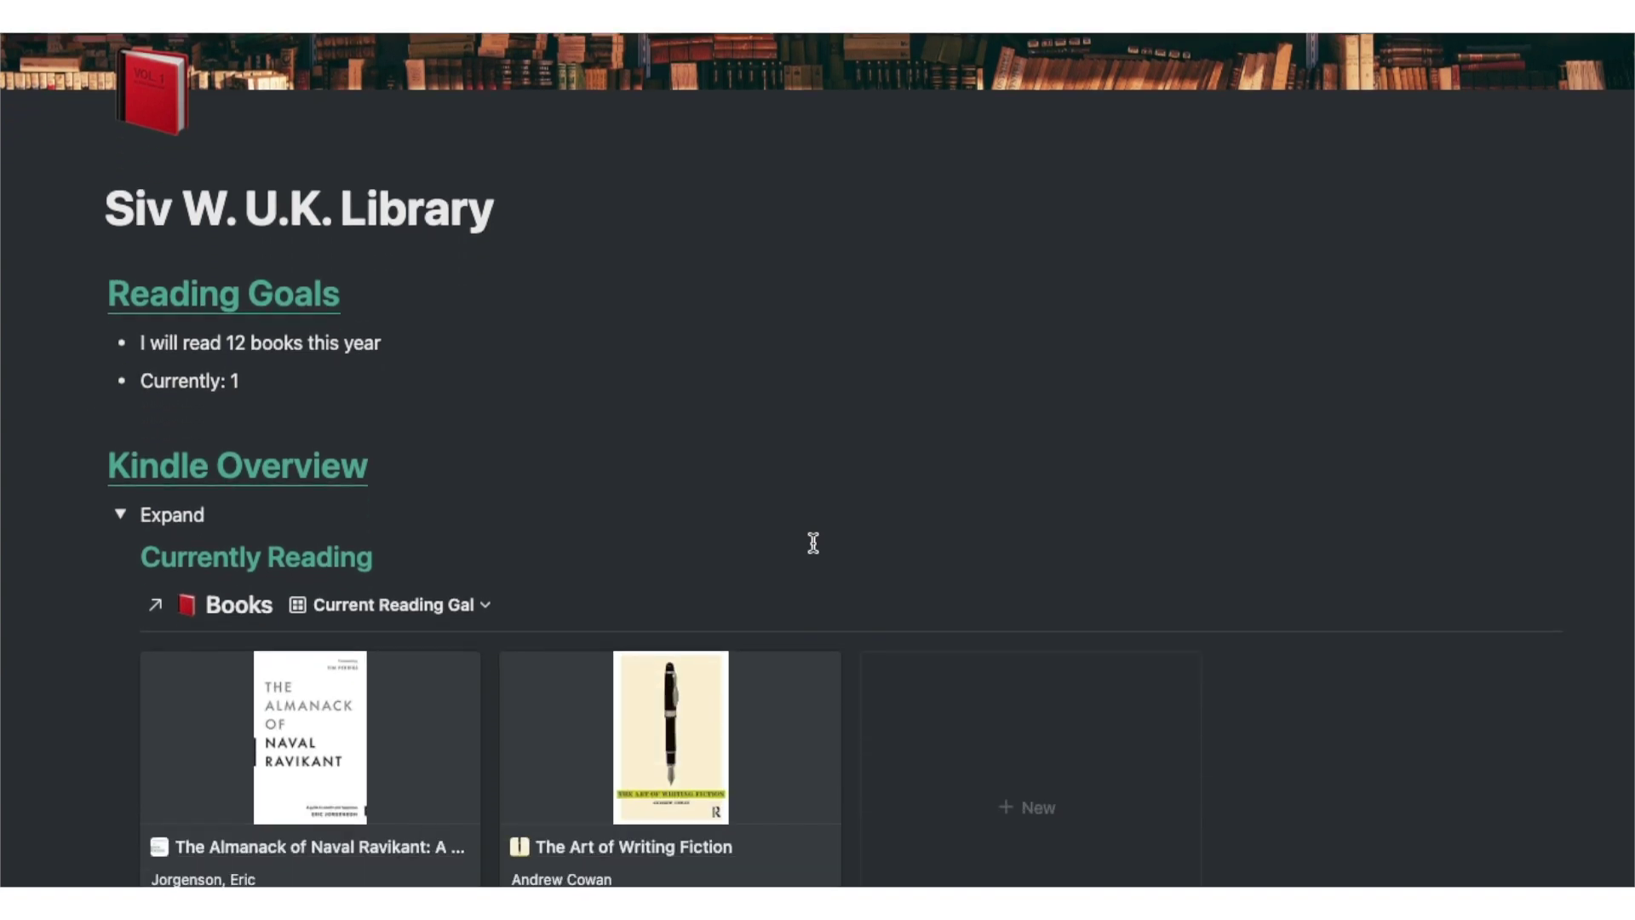
{"action": "scroll", "coordinate": [814, 542], "scroll_direction": "down", "scroll_amount": 5}
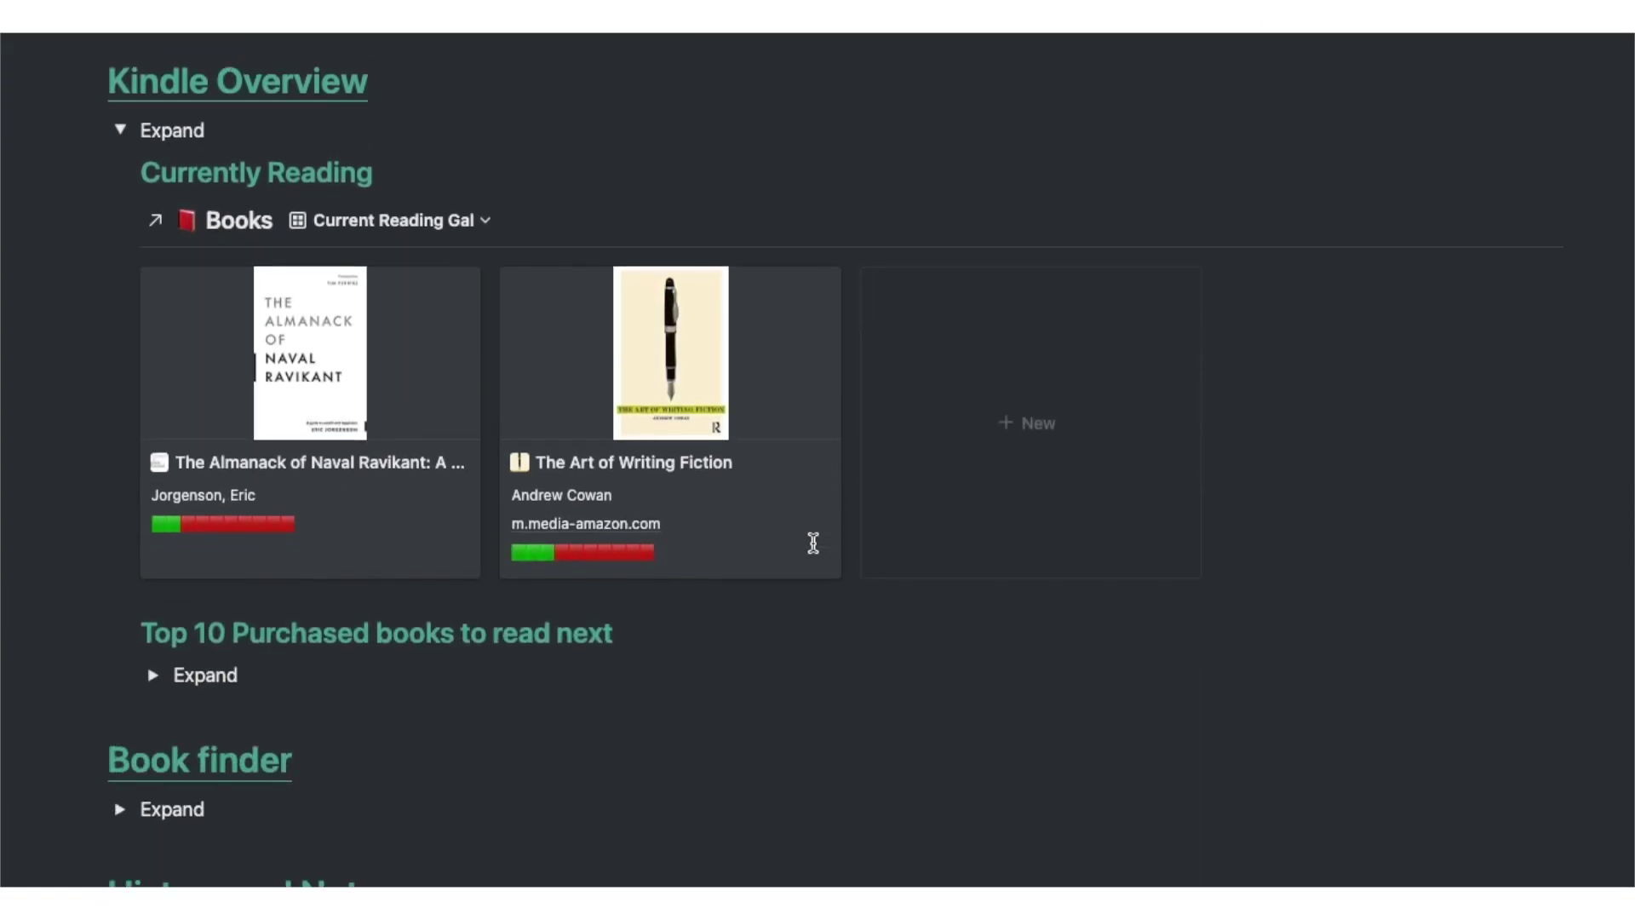
{"action": "scroll", "coordinate": [814, 543], "scroll_direction": "down", "scroll_amount": 5}
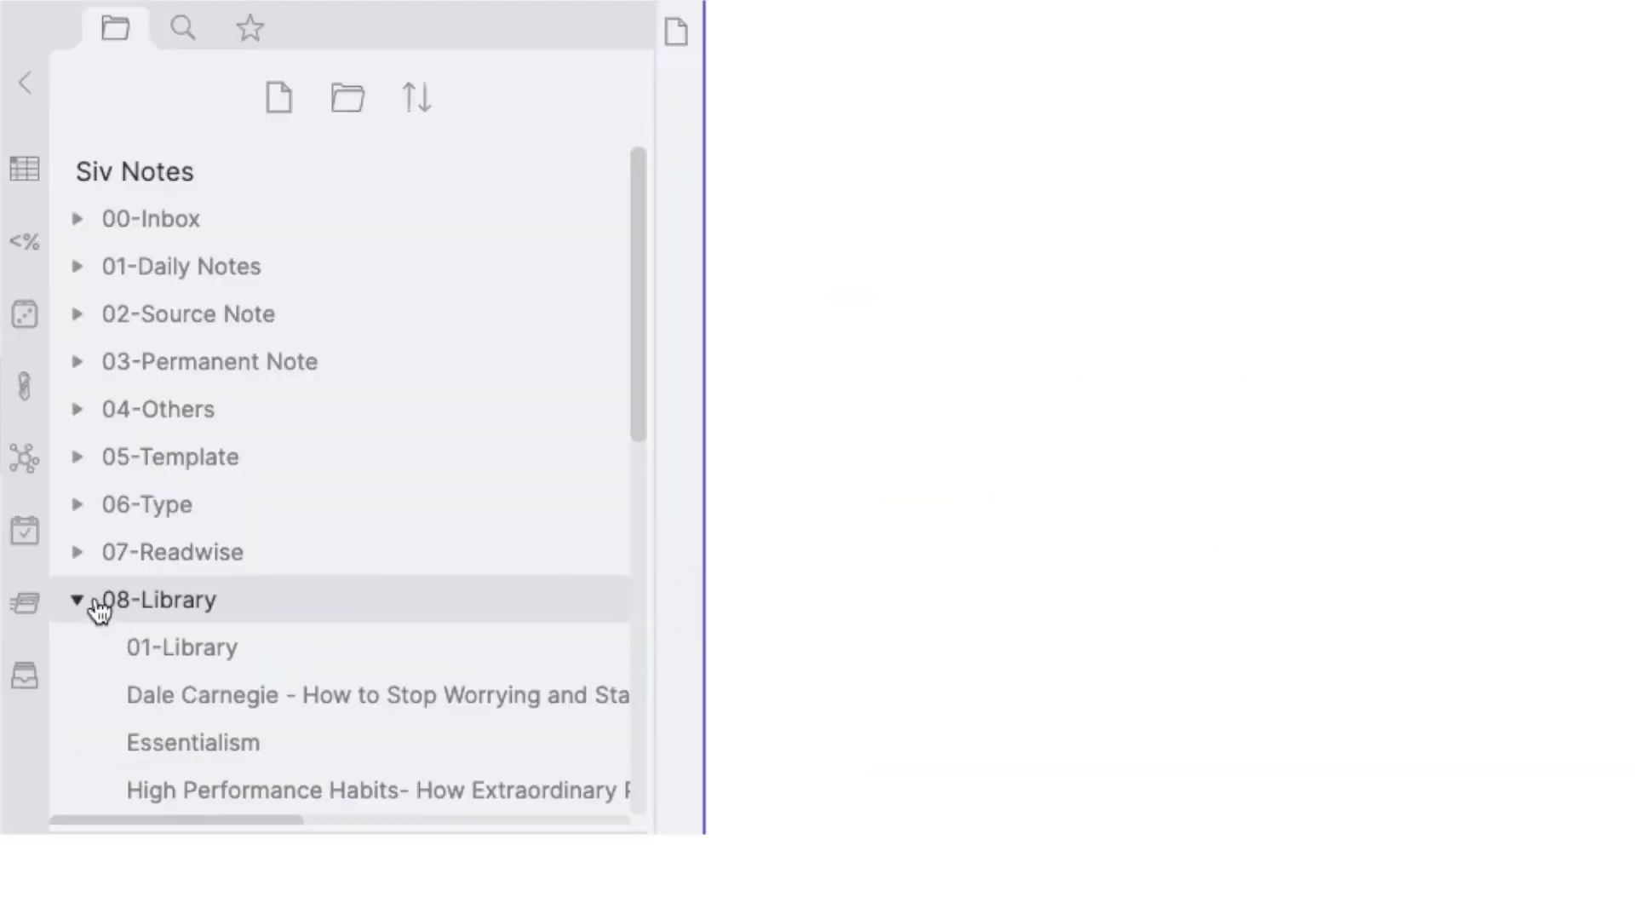
Step: Create a 'Book Title' note in 08-Library and fill it with the Book template
{"action": "right_click", "coordinate": [218, 606]}
{"action": "left_click", "coordinate": [313, 651]}
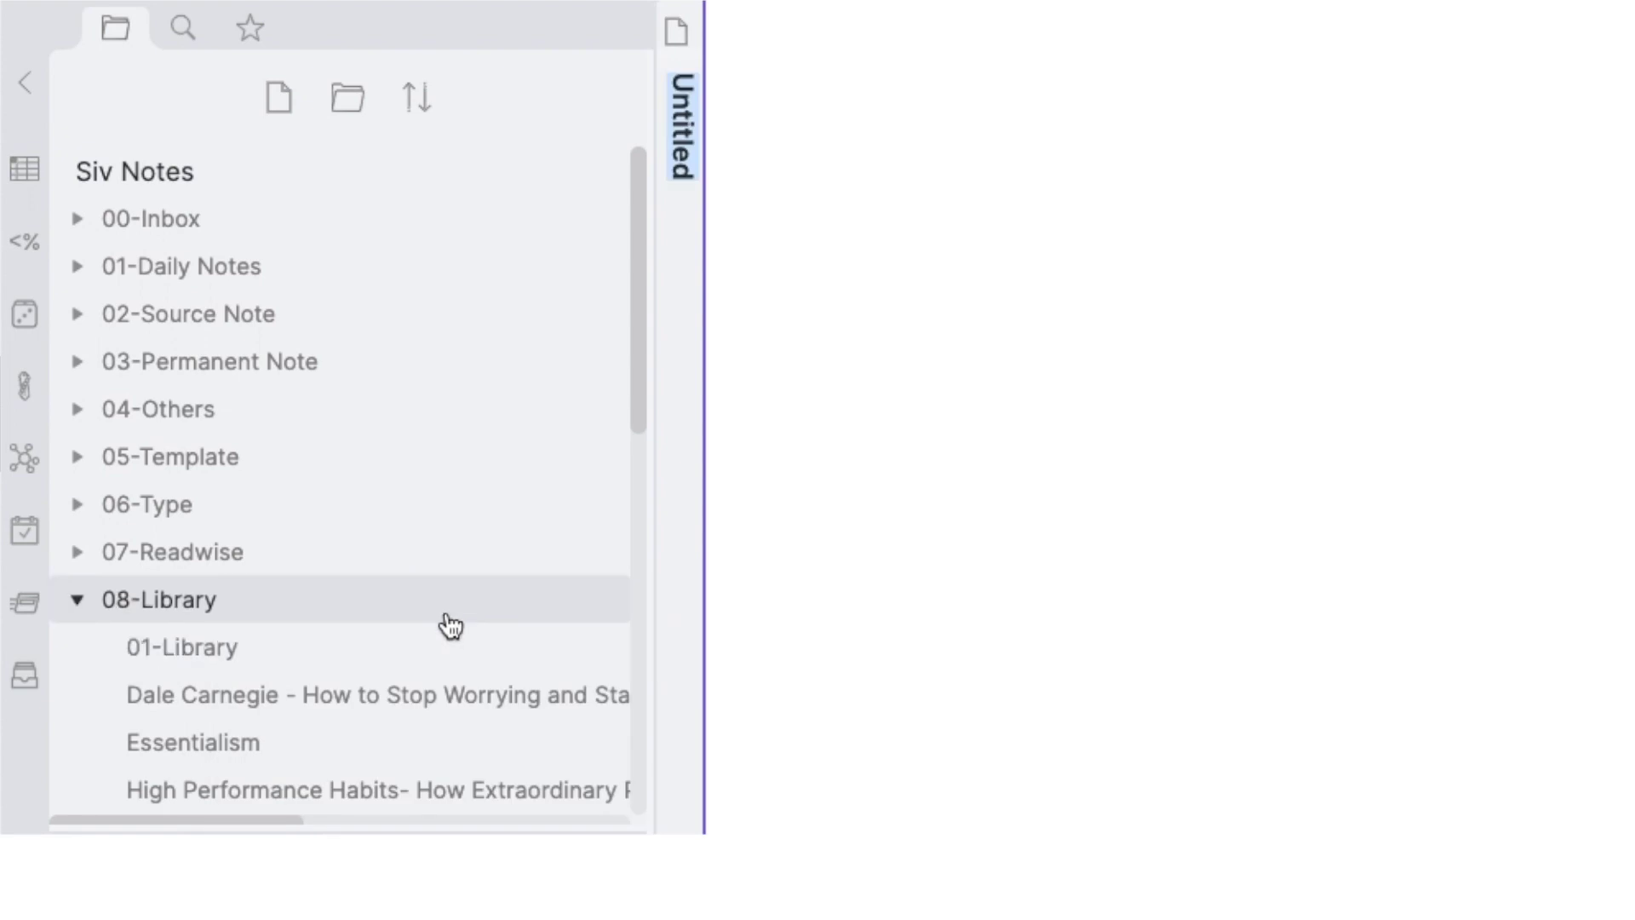
{"action": "type", "text": "Book T"}
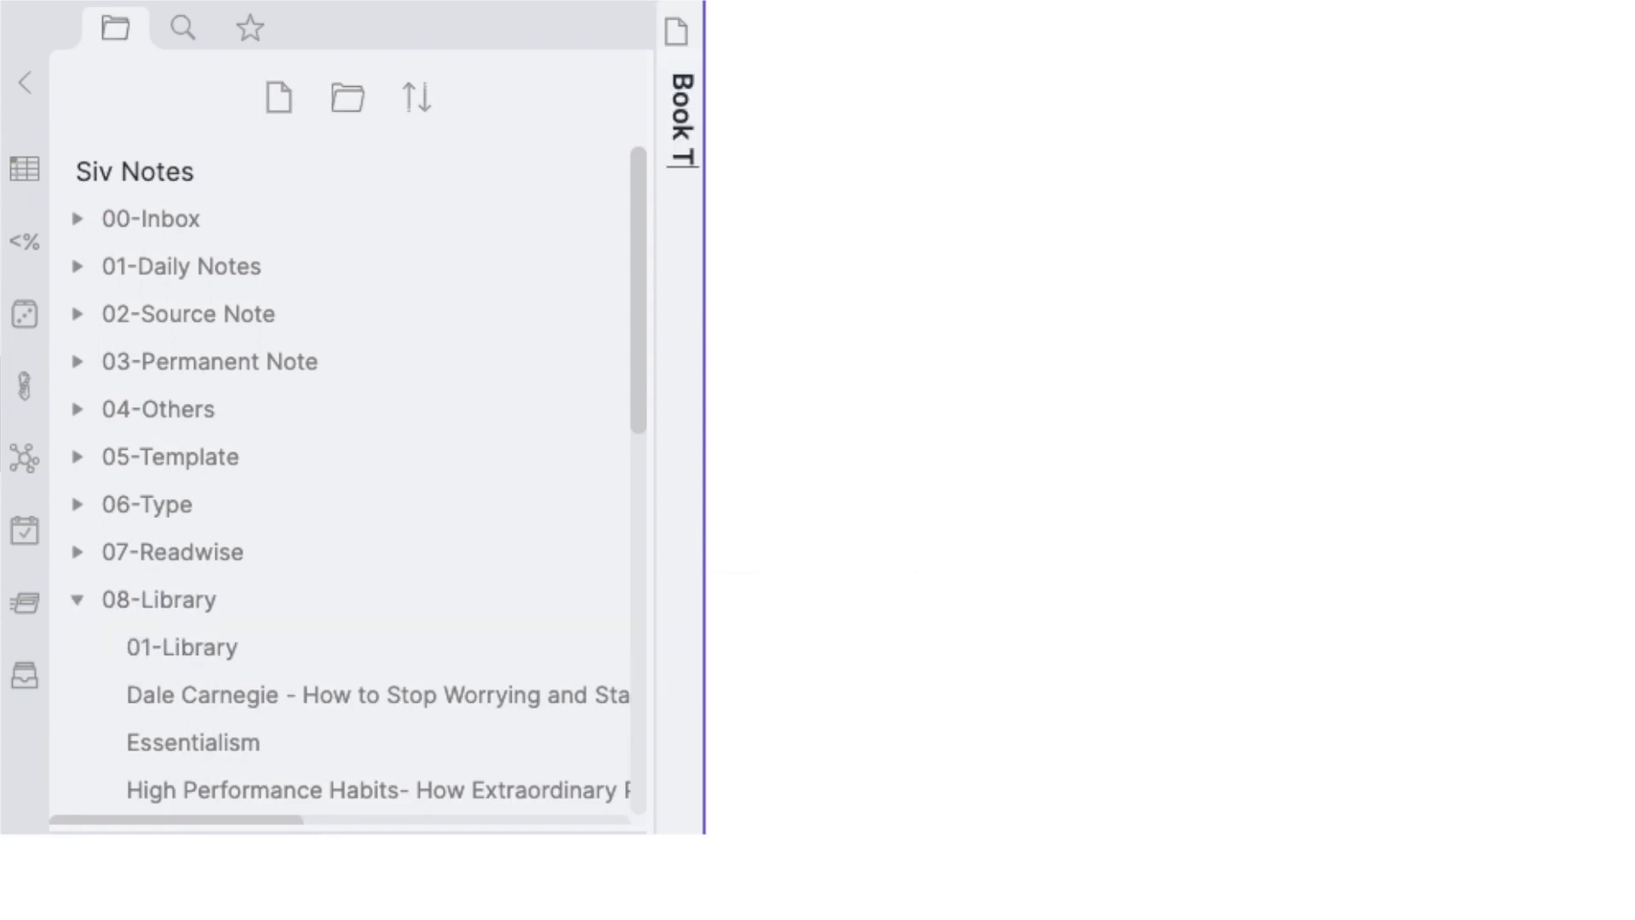
{"action": "type", "text": "itle"}
{"action": "left_click", "coordinate": [853, 89]}
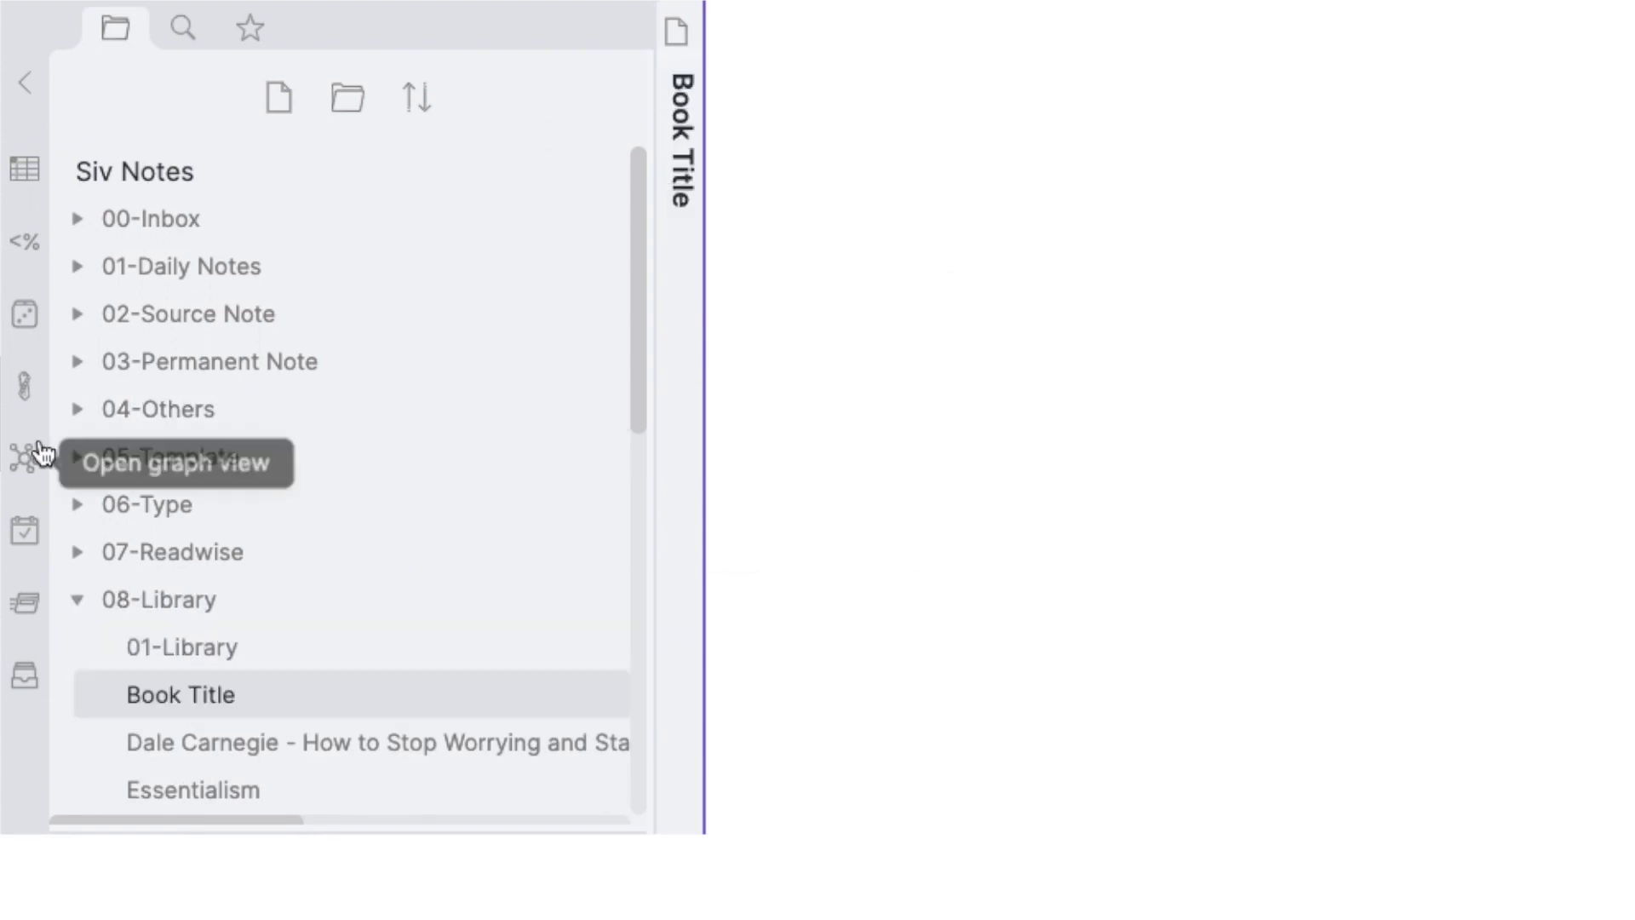
{"action": "left_click", "coordinate": [25, 243]}
{"action": "left_click", "coordinate": [1147, 223]}
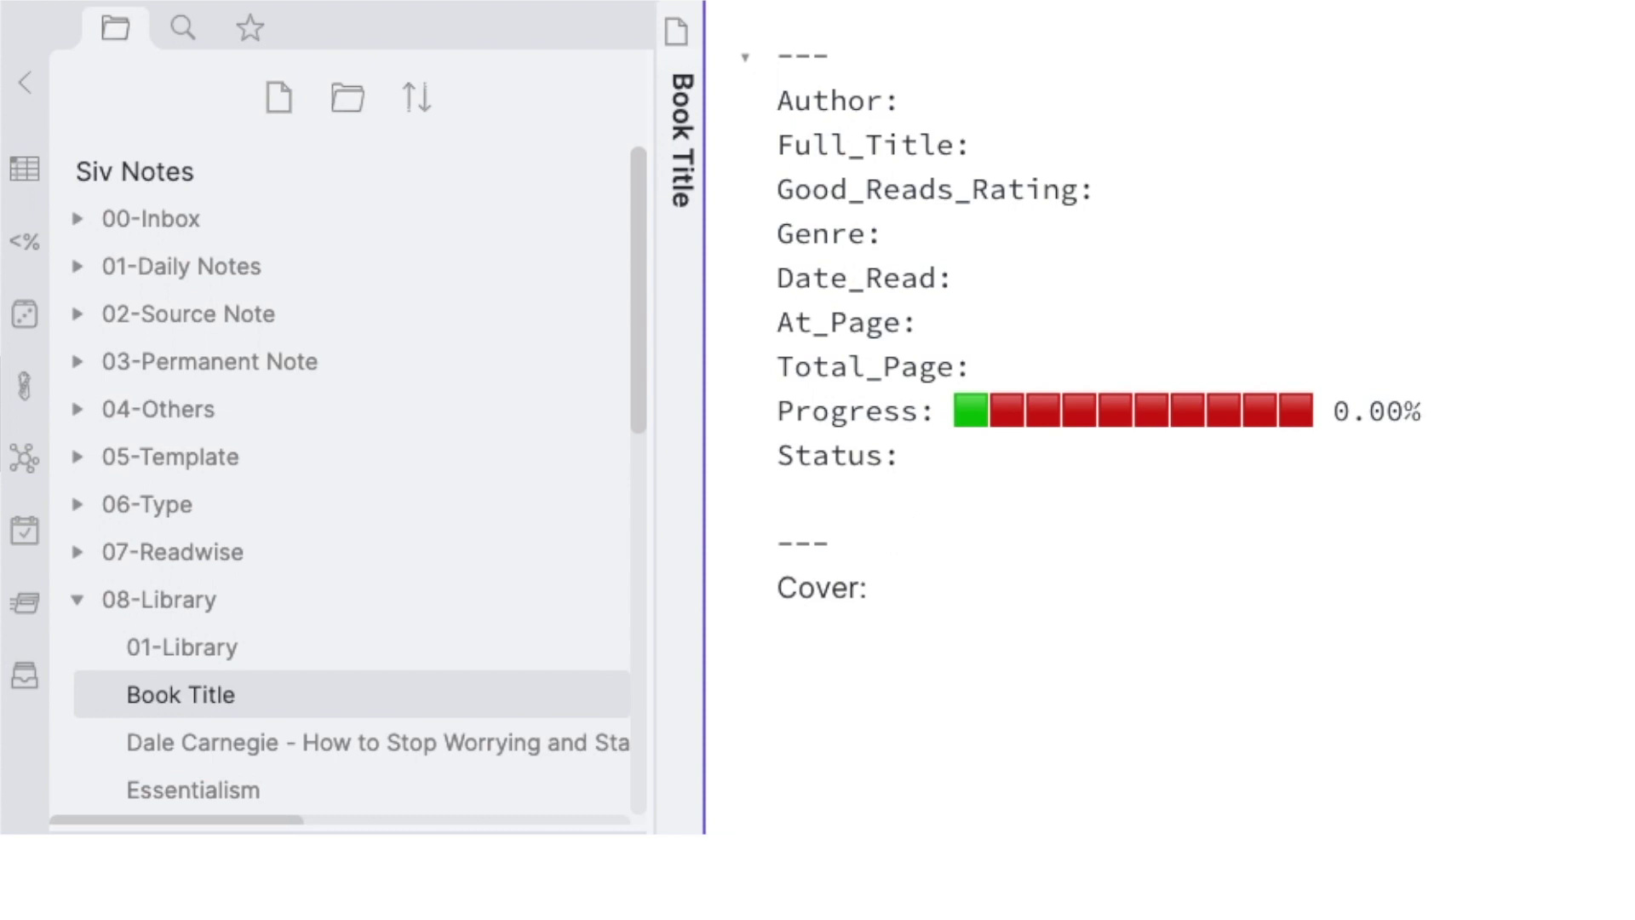
{"action": "key", "text": "ctrl+e"}
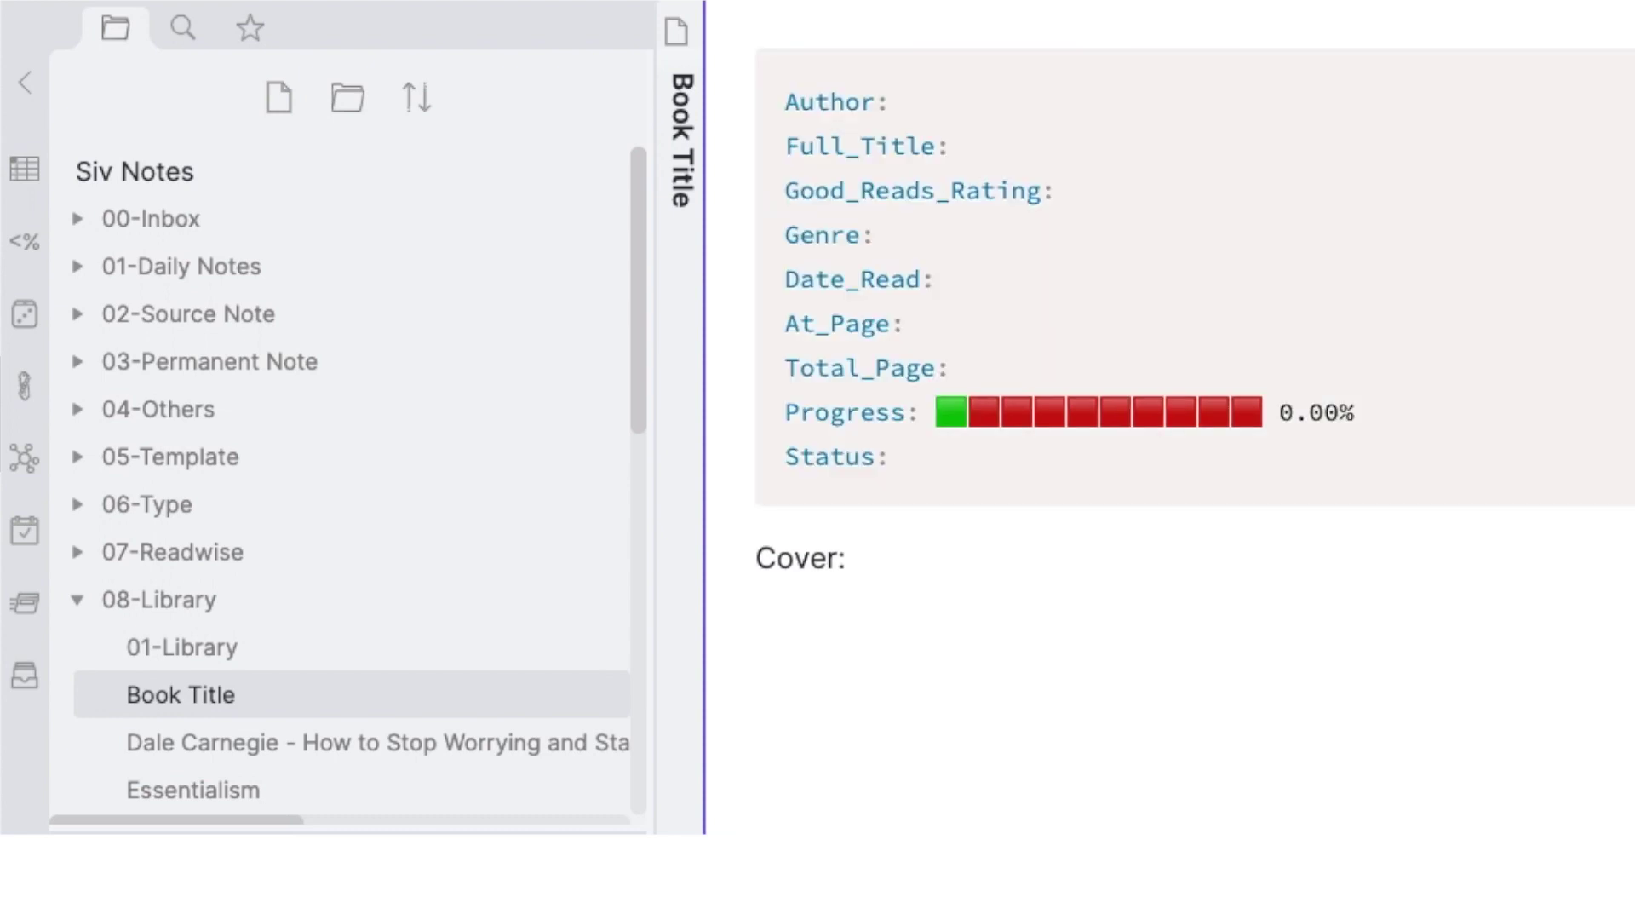
{"action": "key", "text": "ctrl+e"}
{"action": "left_click", "coordinate": [923, 460]}
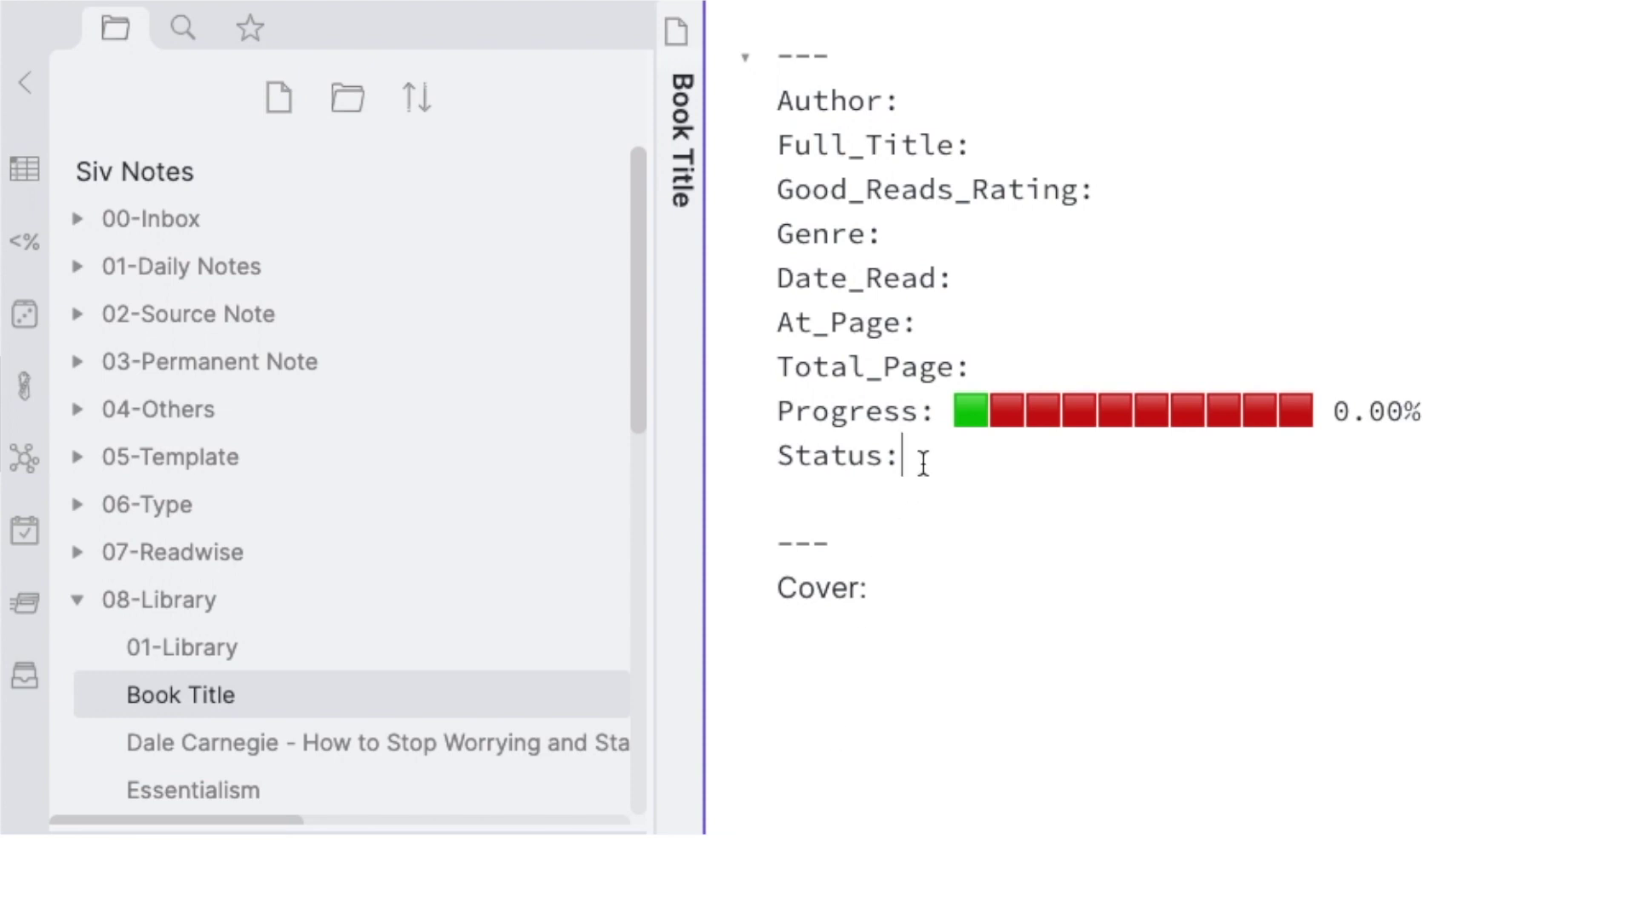
{"action": "key", "text": "BackSpace"}
{"action": "key", "text": "ctrl+e"}
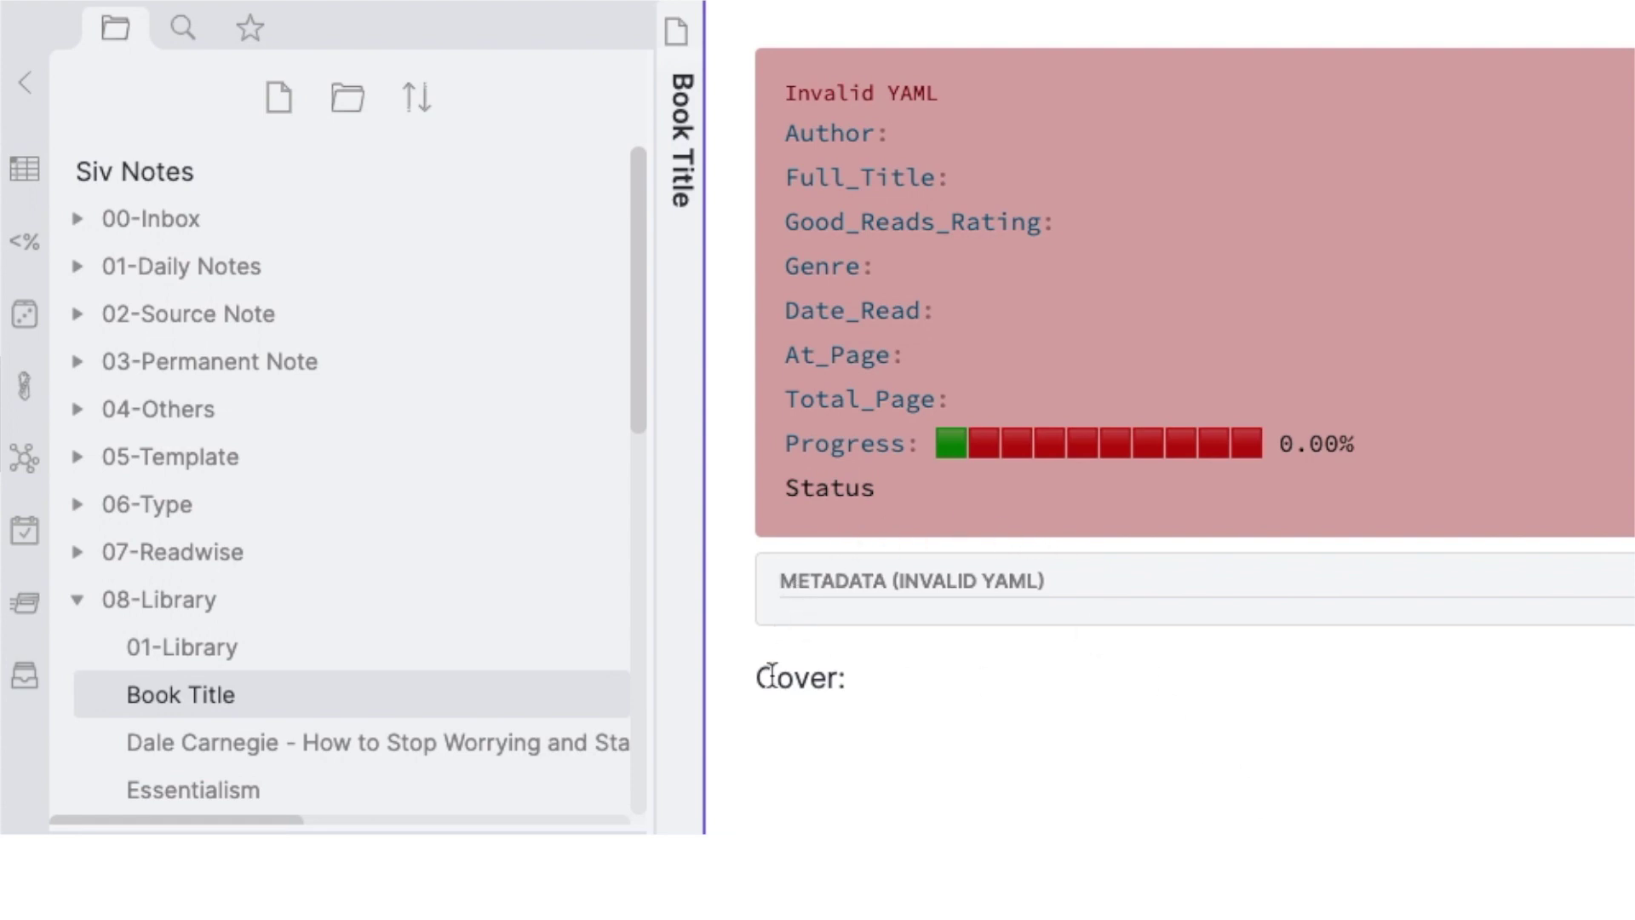
{"action": "key", "text": "ctrl+e"}
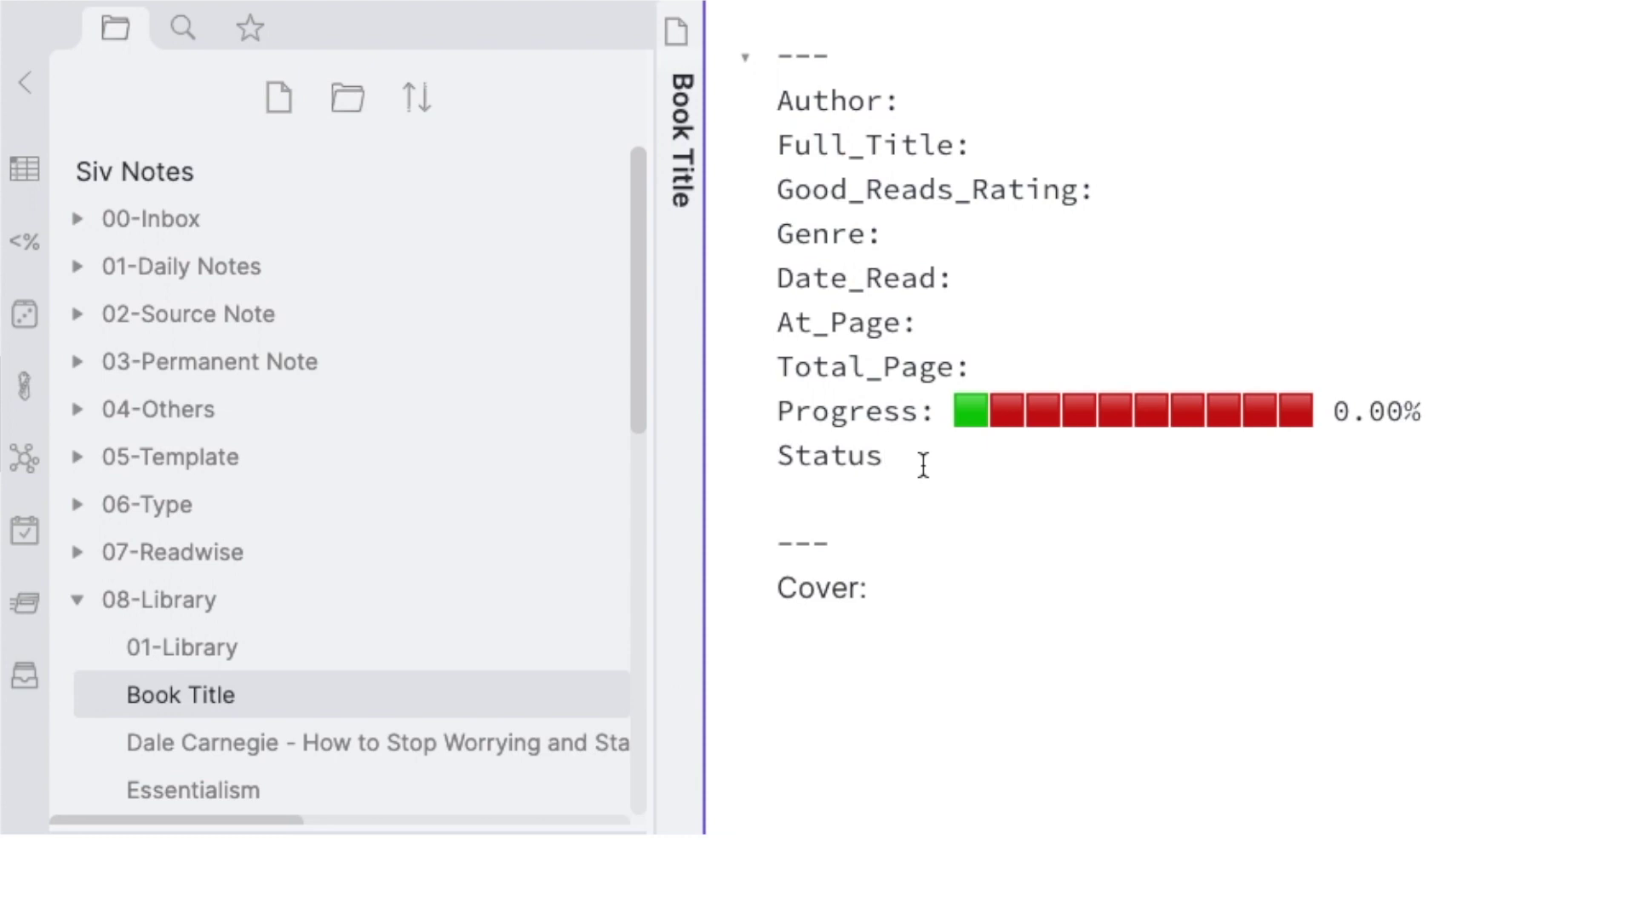
{"action": "type", "text": ":"}
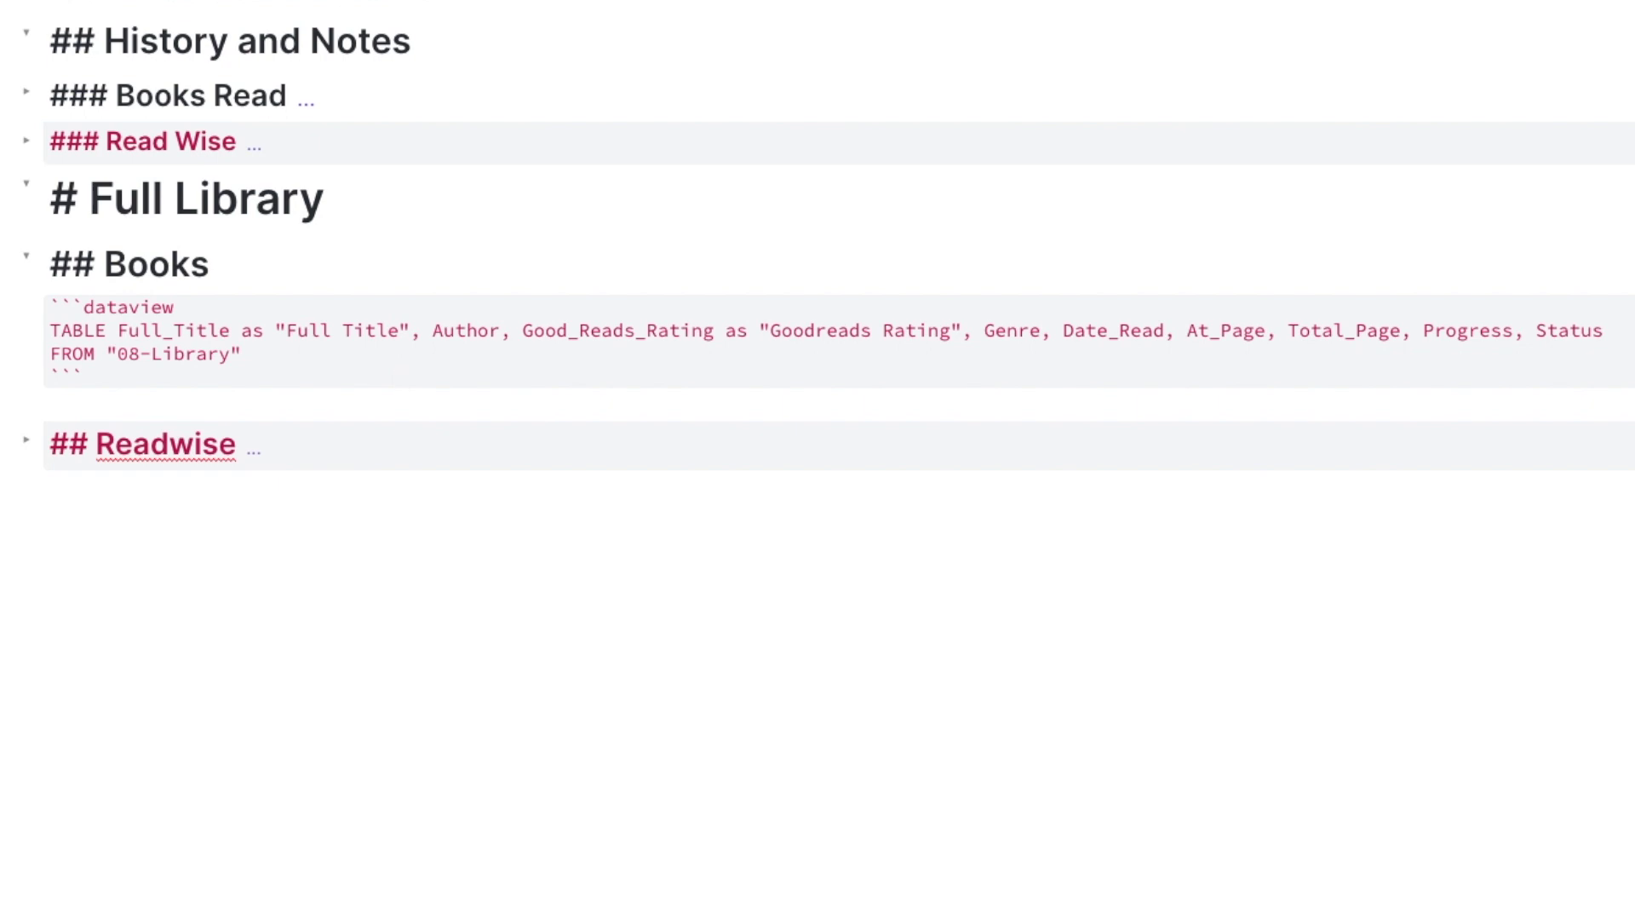
Step: Render the library dashboard in reading view and open the You Are a Badass note from its Books table
{"action": "key", "text": "ctrl+e"}
{"action": "scroll", "coordinate": [489, 862], "scroll_direction": "down", "scroll_amount": 5}
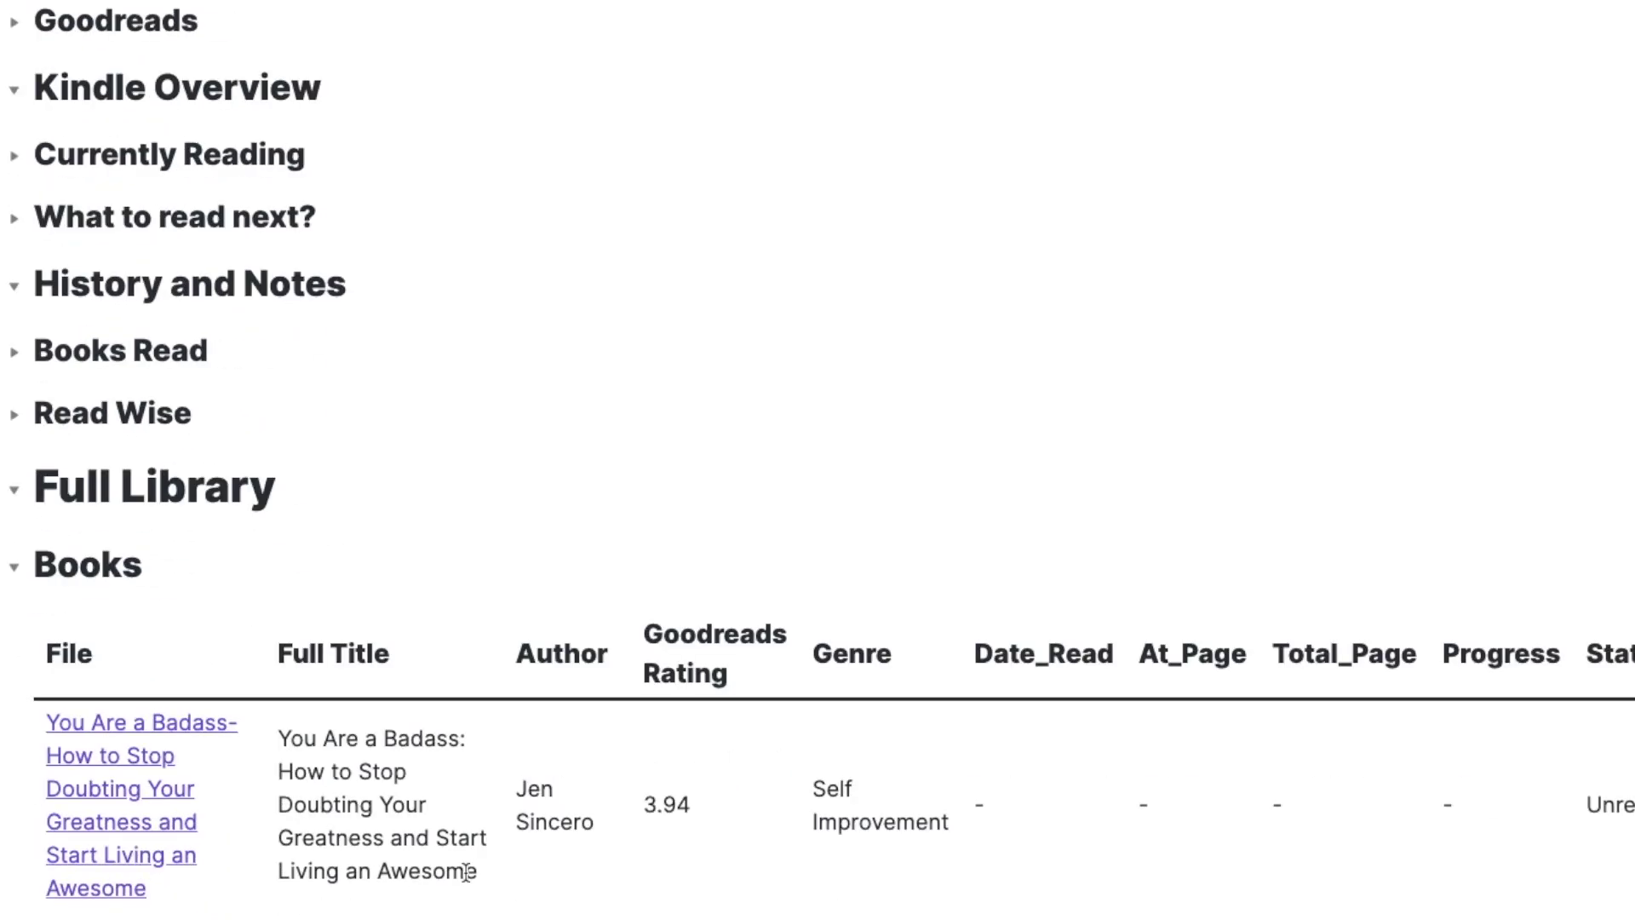
{"action": "scroll", "coordinate": [466, 870], "scroll_direction": "down", "scroll_amount": 5}
{"action": "mouse_move", "coordinate": [150, 386]}
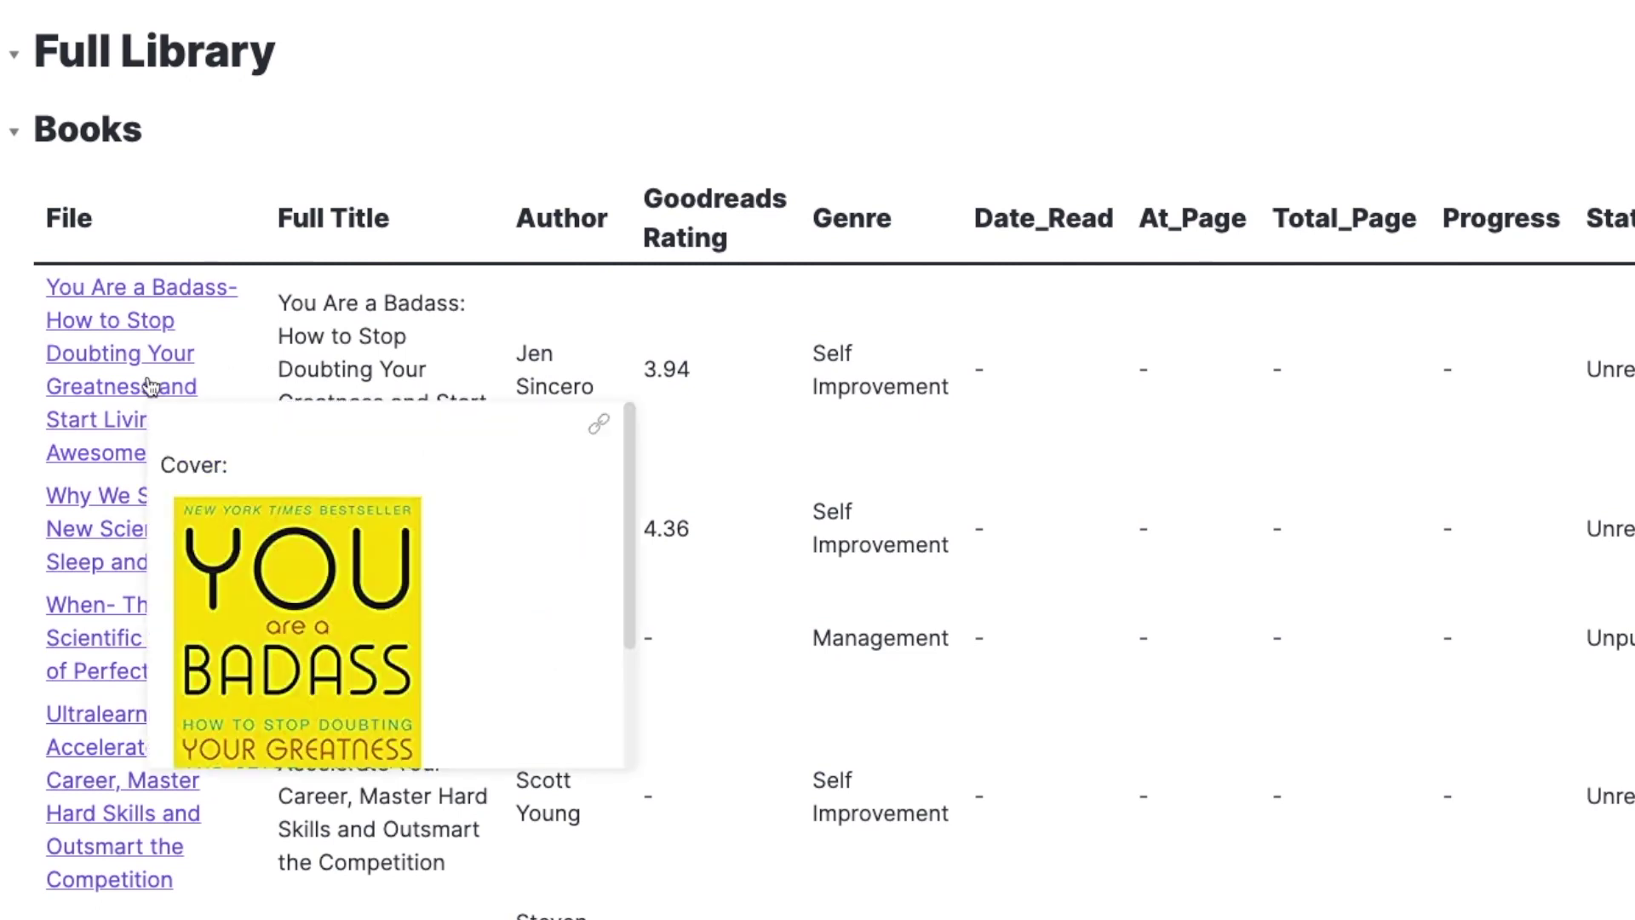
{"action": "scroll", "coordinate": [281, 626], "scroll_direction": "down", "scroll_amount": 3}
{"action": "scroll", "coordinate": [402, 580], "scroll_direction": "up", "scroll_amount": 2}
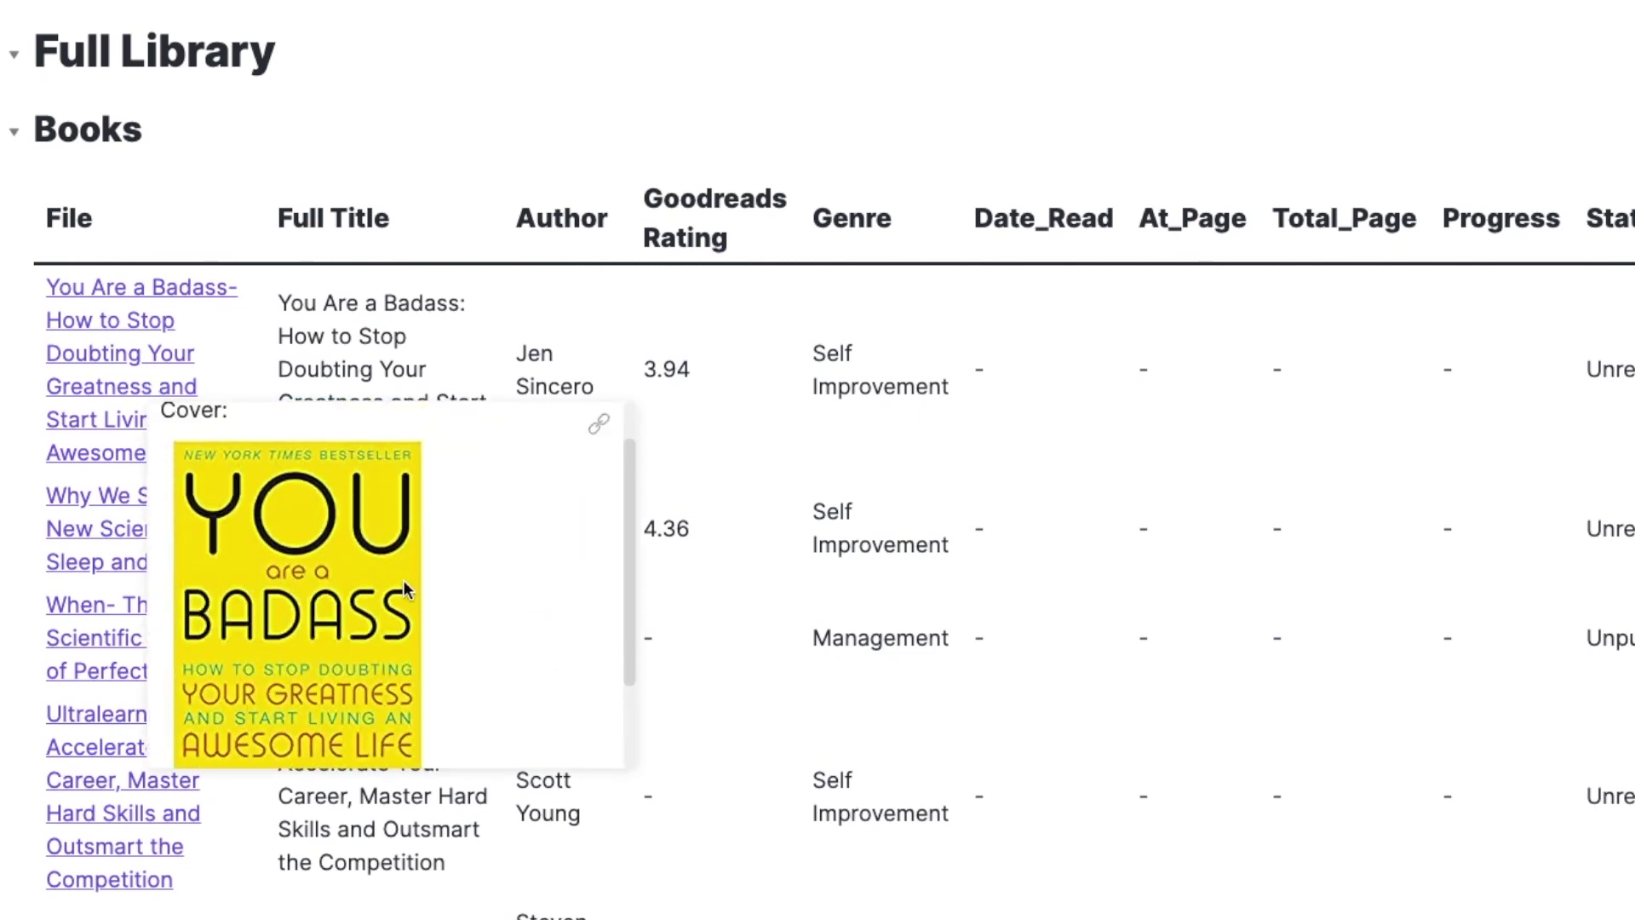
{"action": "left_click", "coordinate": [140, 356]}
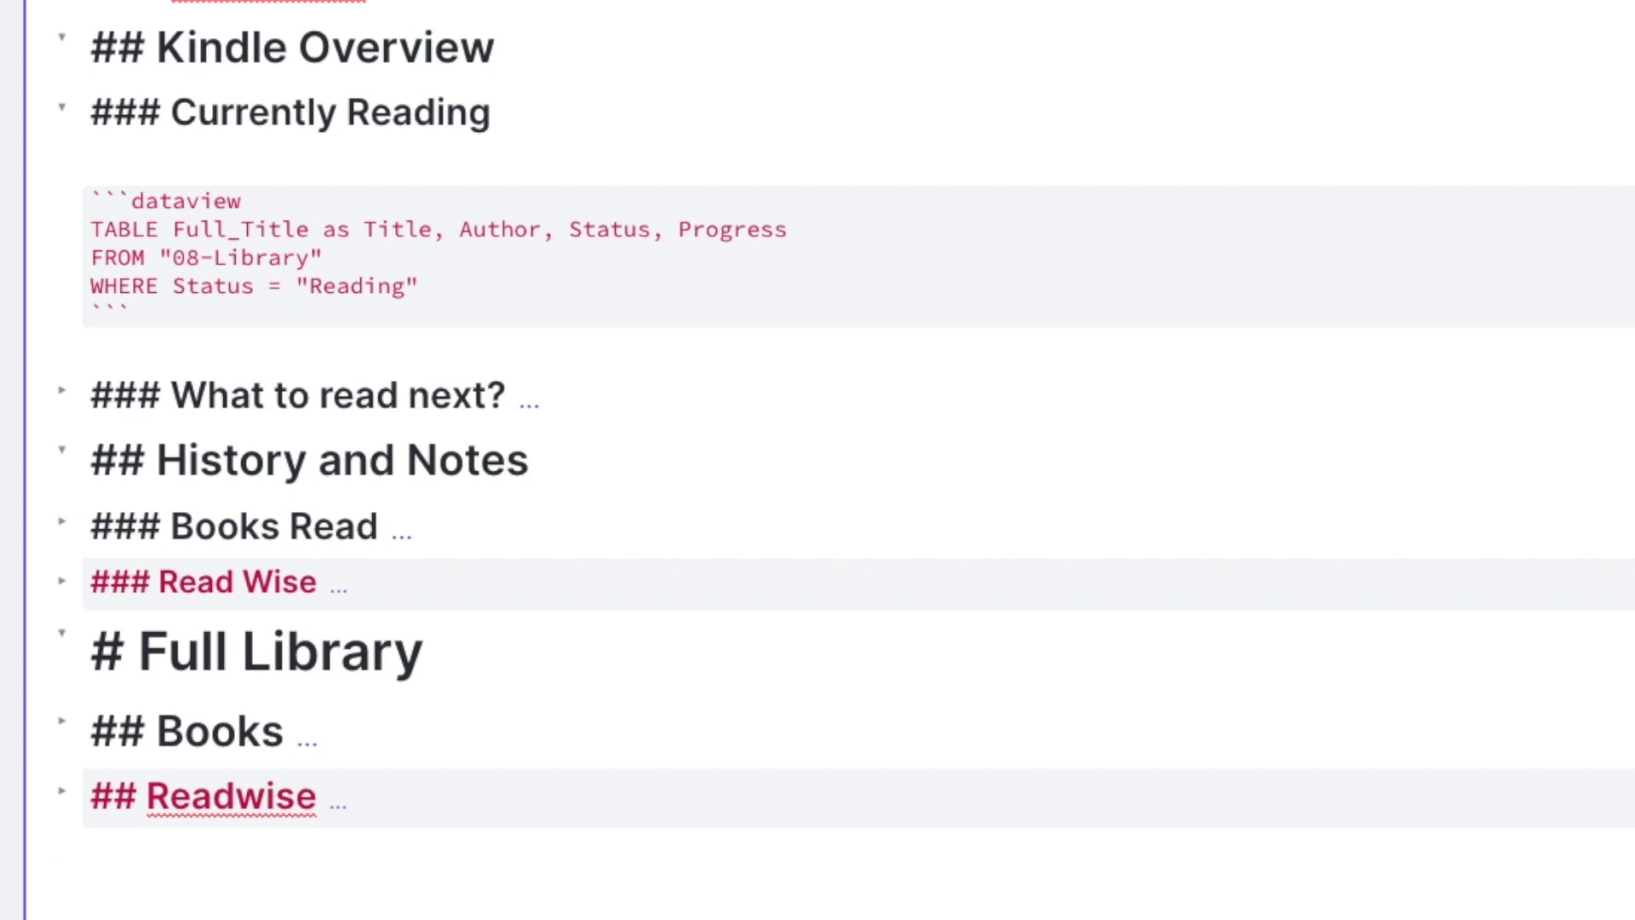
Step: Toggle the library note with Ctrl+E to display its Dataview queries, including What to read next?
{"action": "key", "text": "ctrl+e"}
{"action": "scroll", "coordinate": [66, 851], "scroll_direction": "up", "scroll_amount": 3}
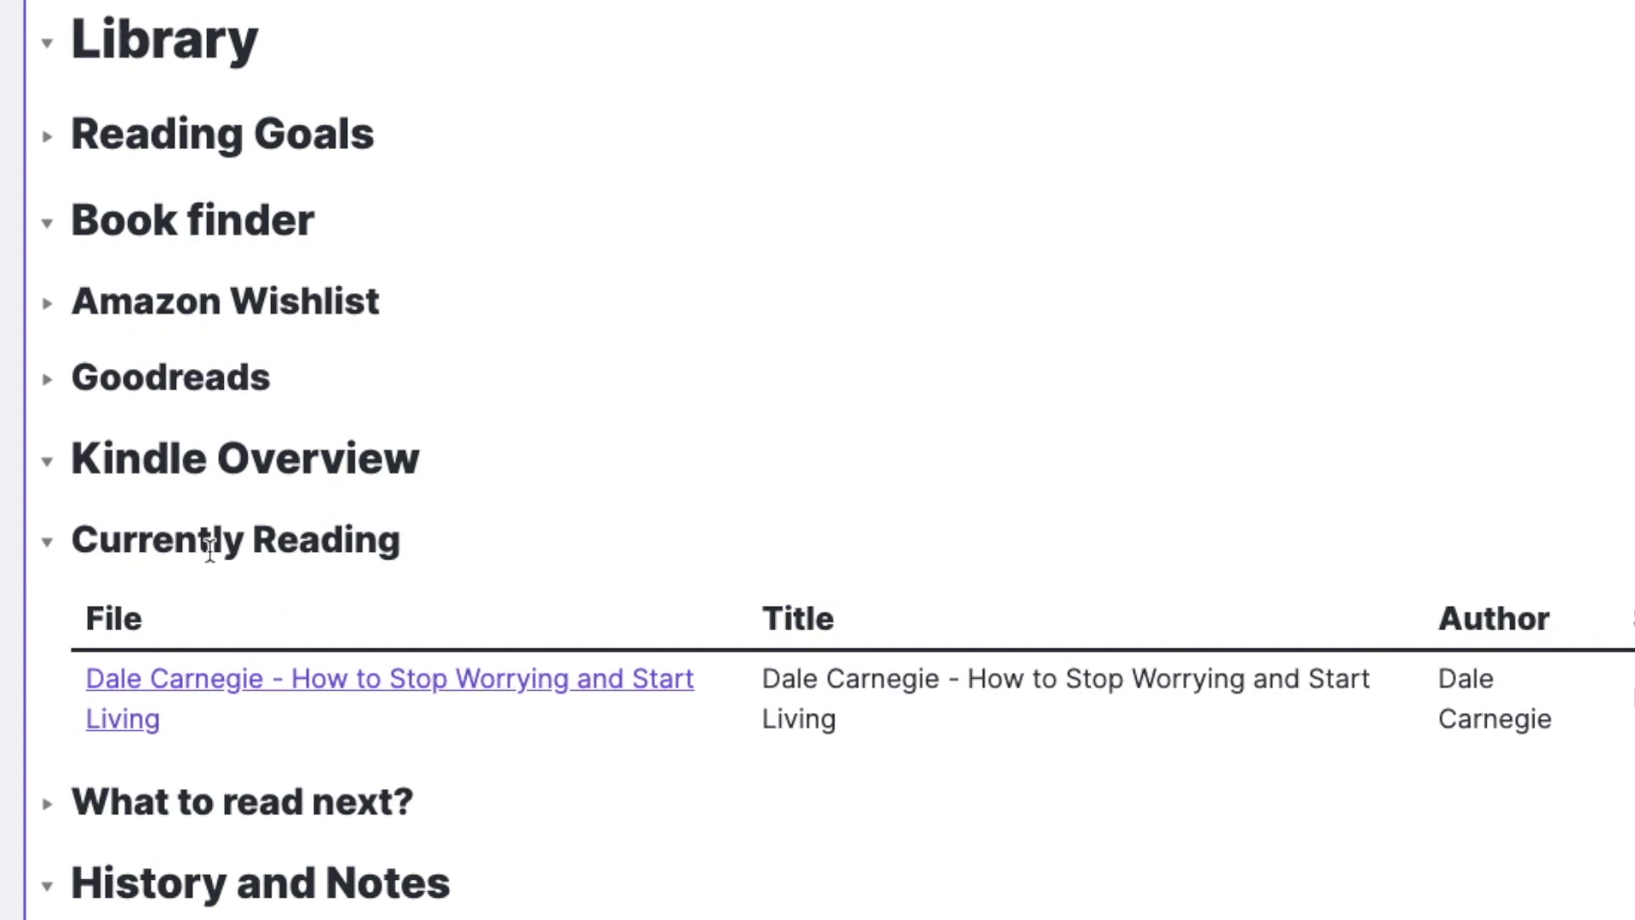
{"action": "scroll", "coordinate": [210, 550], "scroll_direction": "down", "scroll_amount": 2}
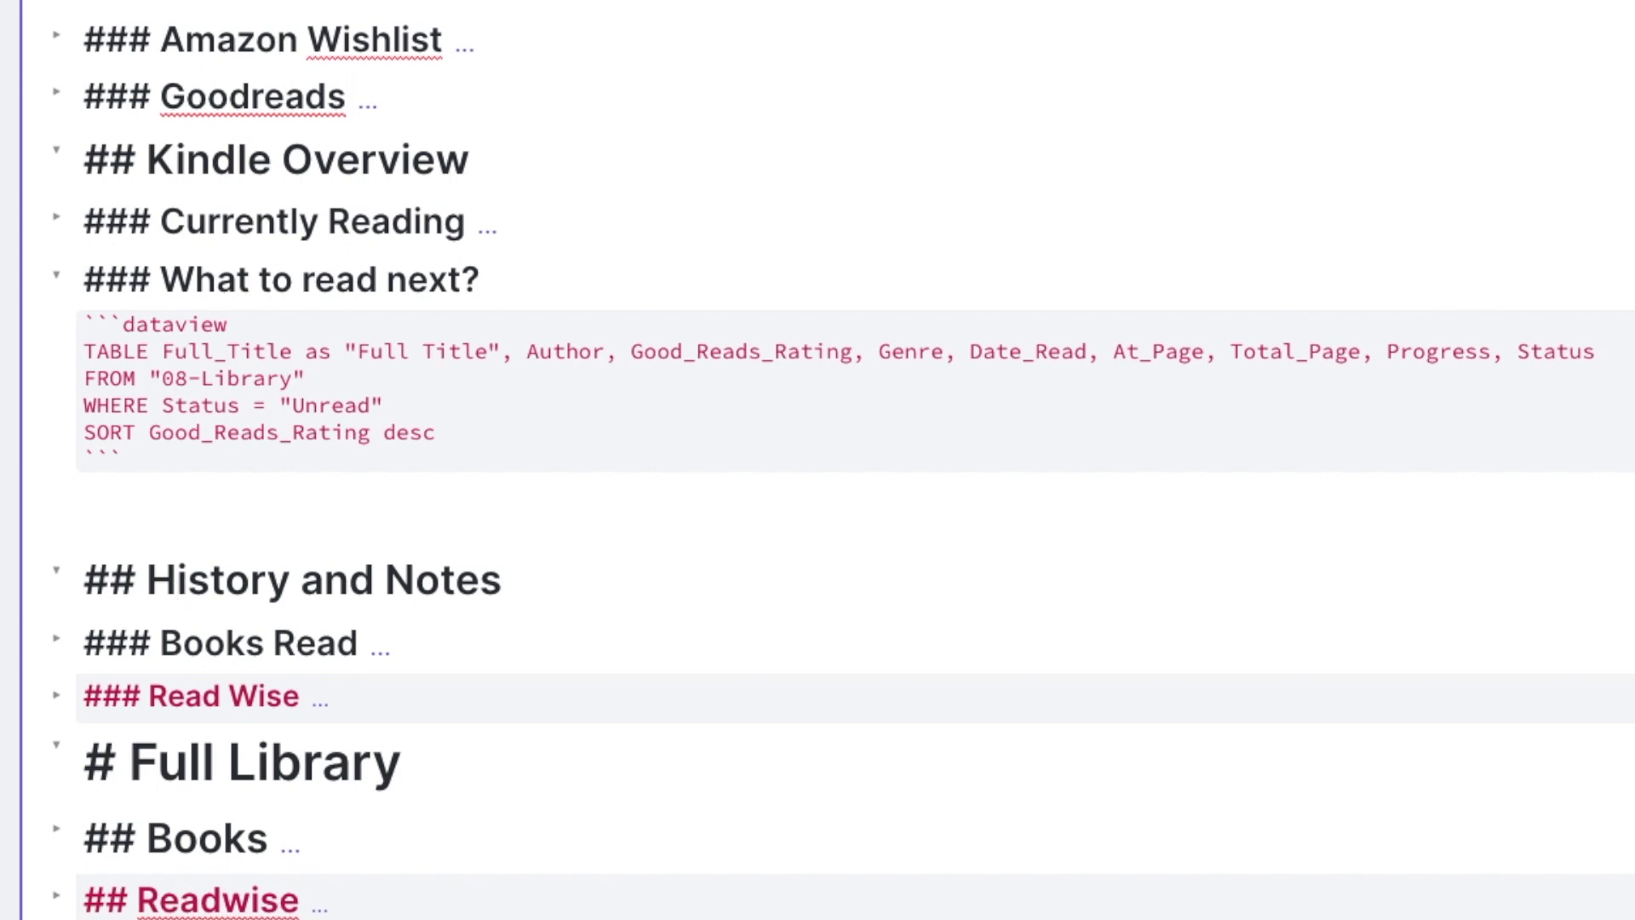
Step: Render the What to read next? unread-books table and open the You Are a Badass link
{"action": "key", "text": "ctrl+e"}
{"action": "scroll", "coordinate": [804, 917], "scroll_direction": "down", "scroll_amount": 5}
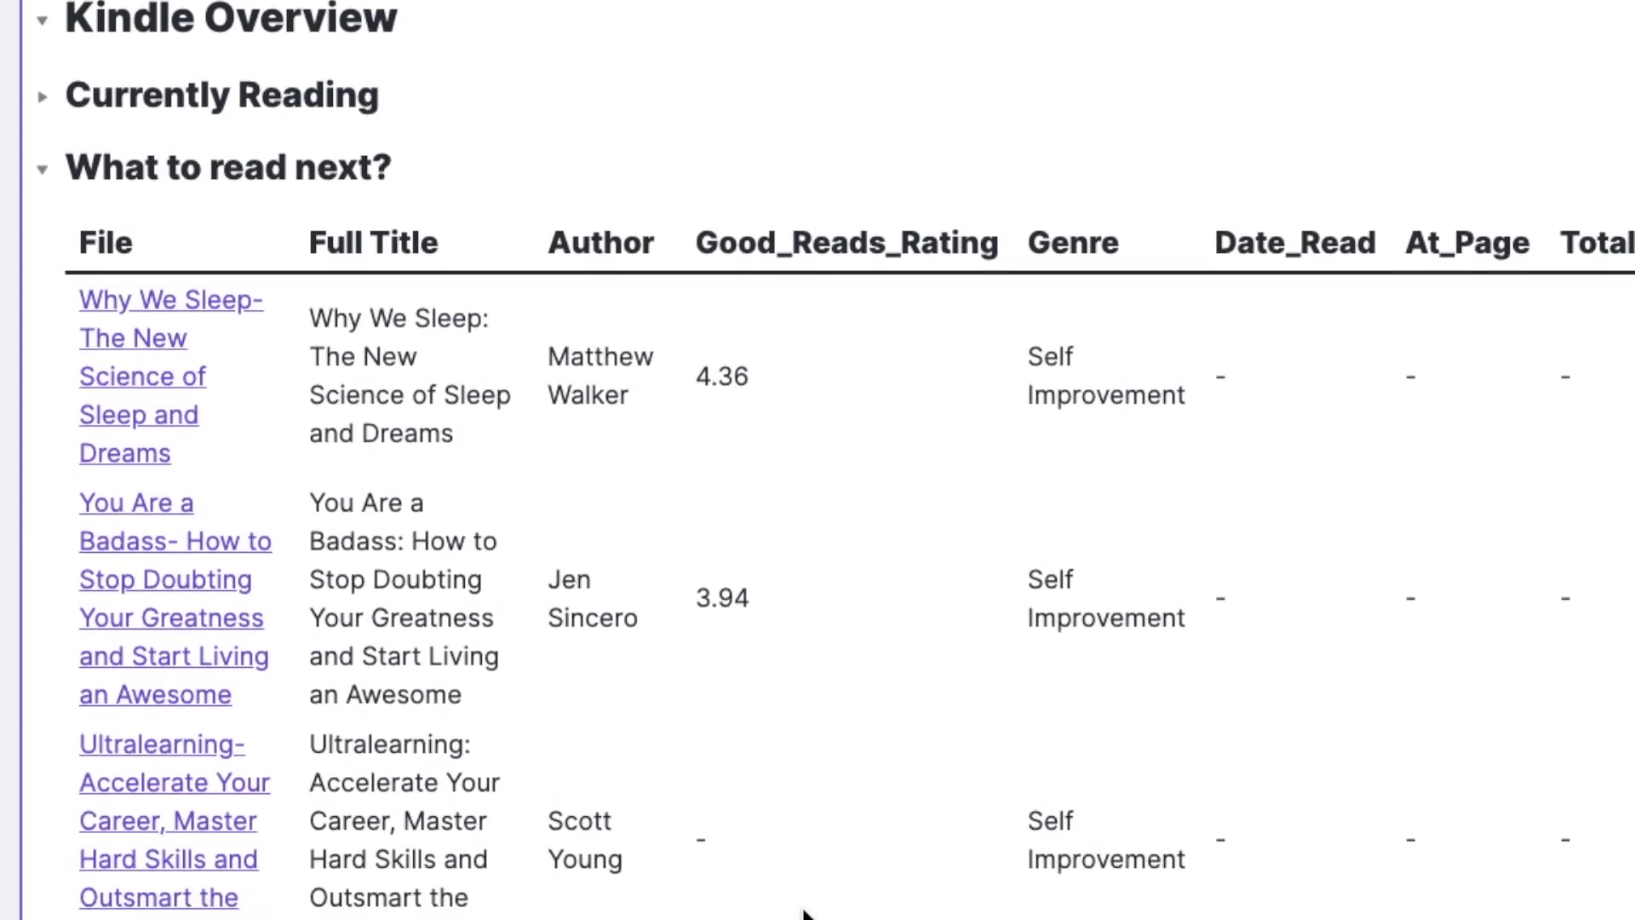
{"action": "mouse_move", "coordinate": [183, 656]}
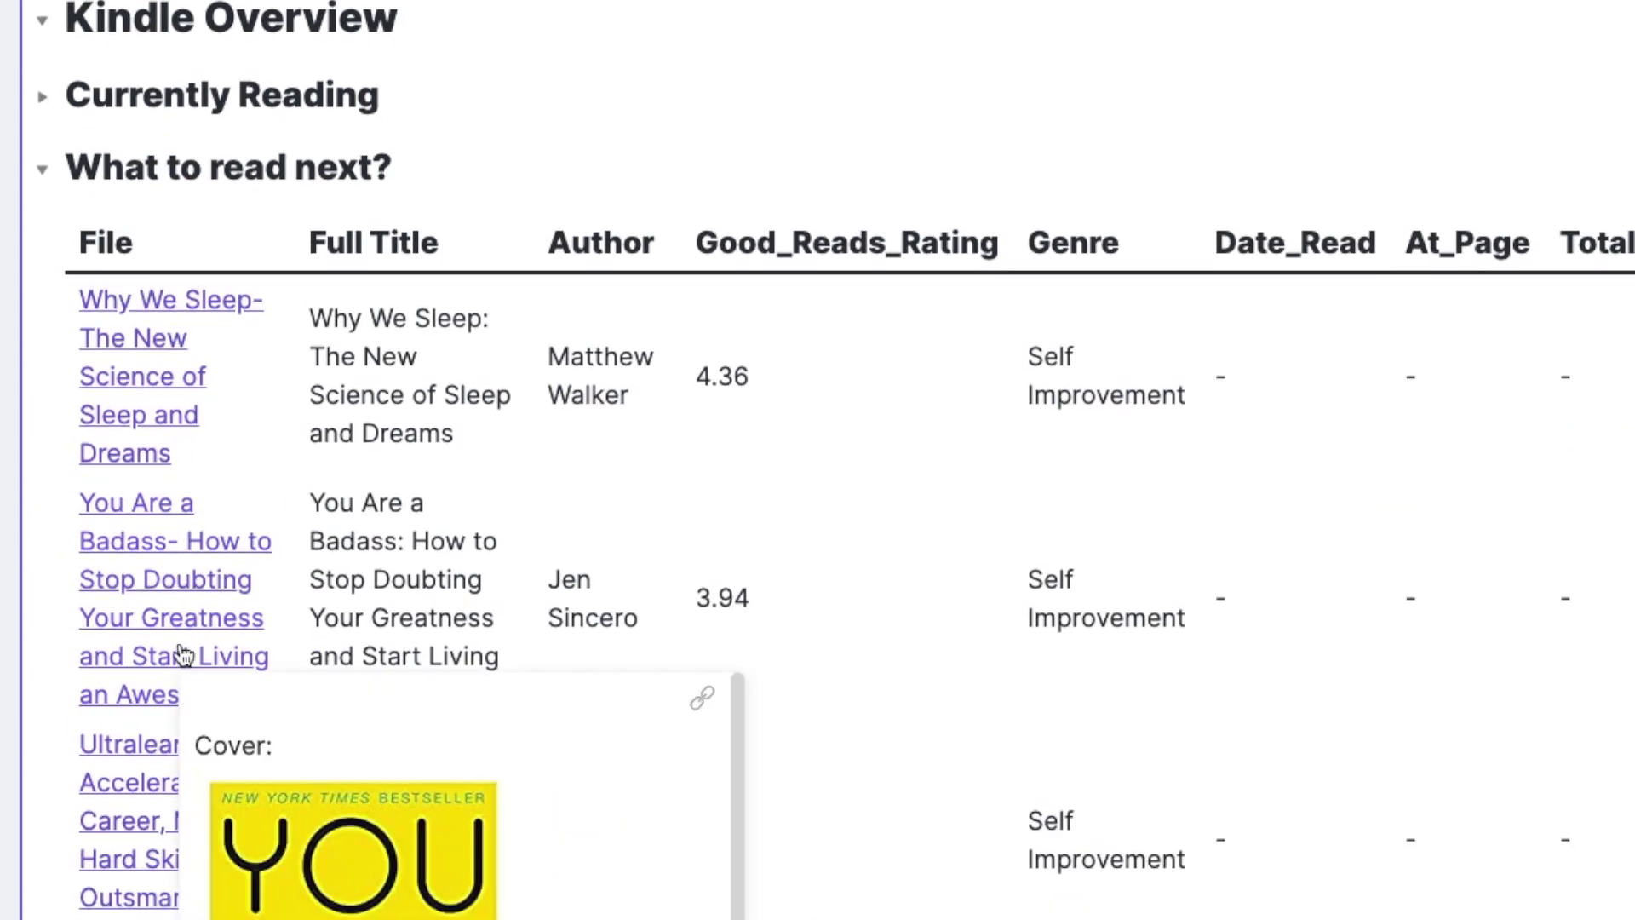
{"action": "left_click", "coordinate": [183, 656]}
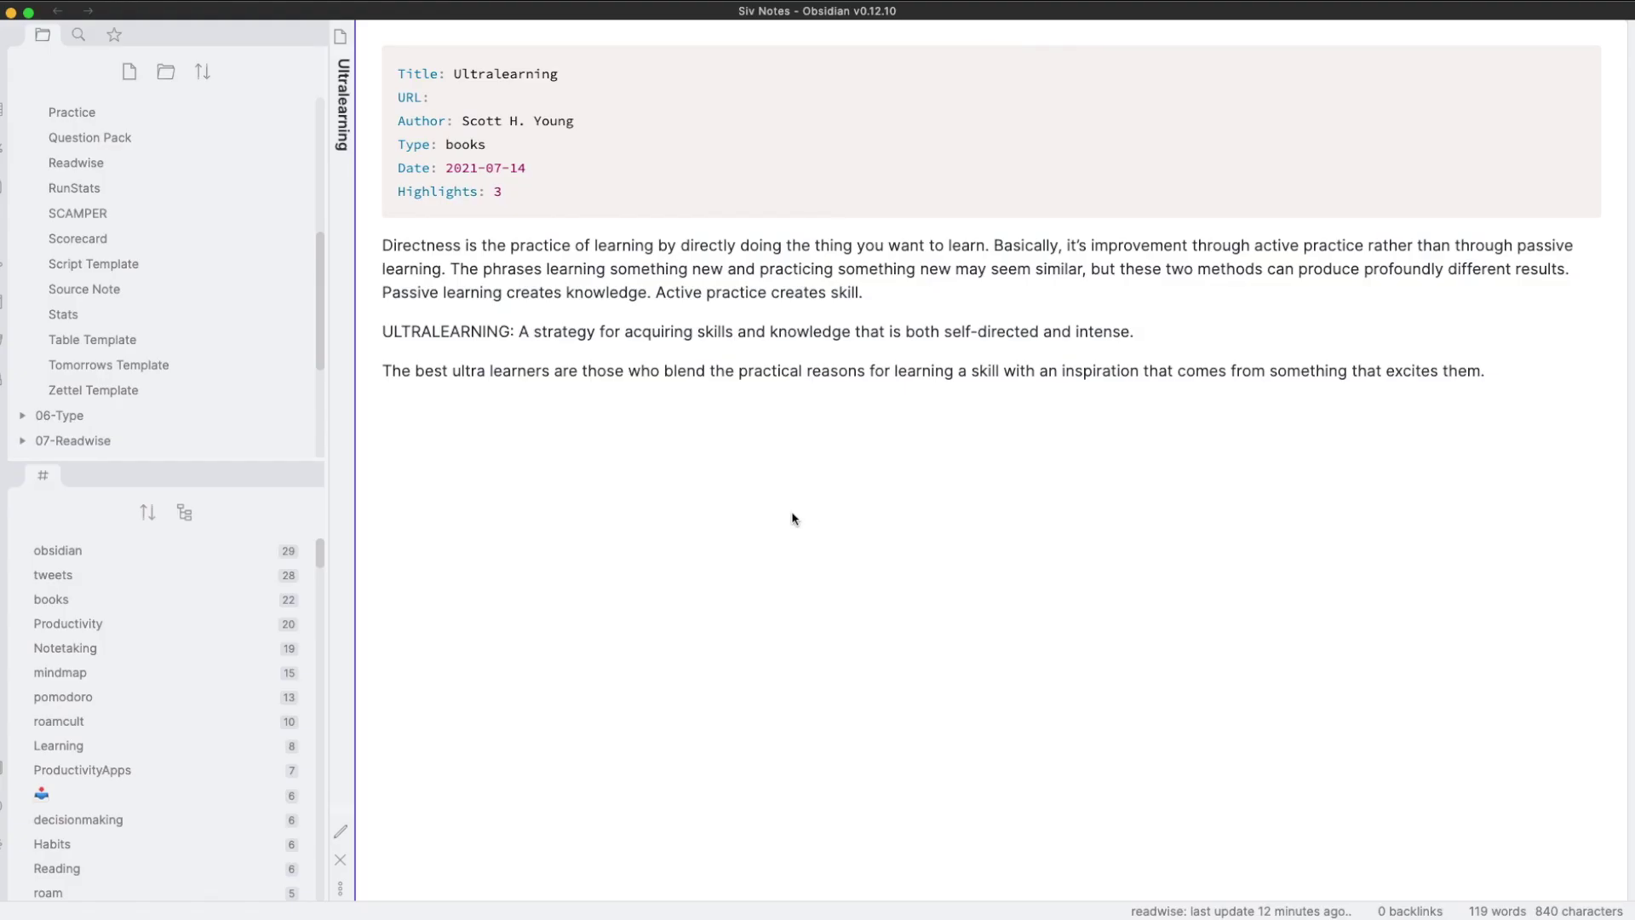
Step: Switch the Ultralearning note to raw markdown to reveal highlight IDs, then back to preview
{"action": "left_click", "coordinate": [342, 832]}
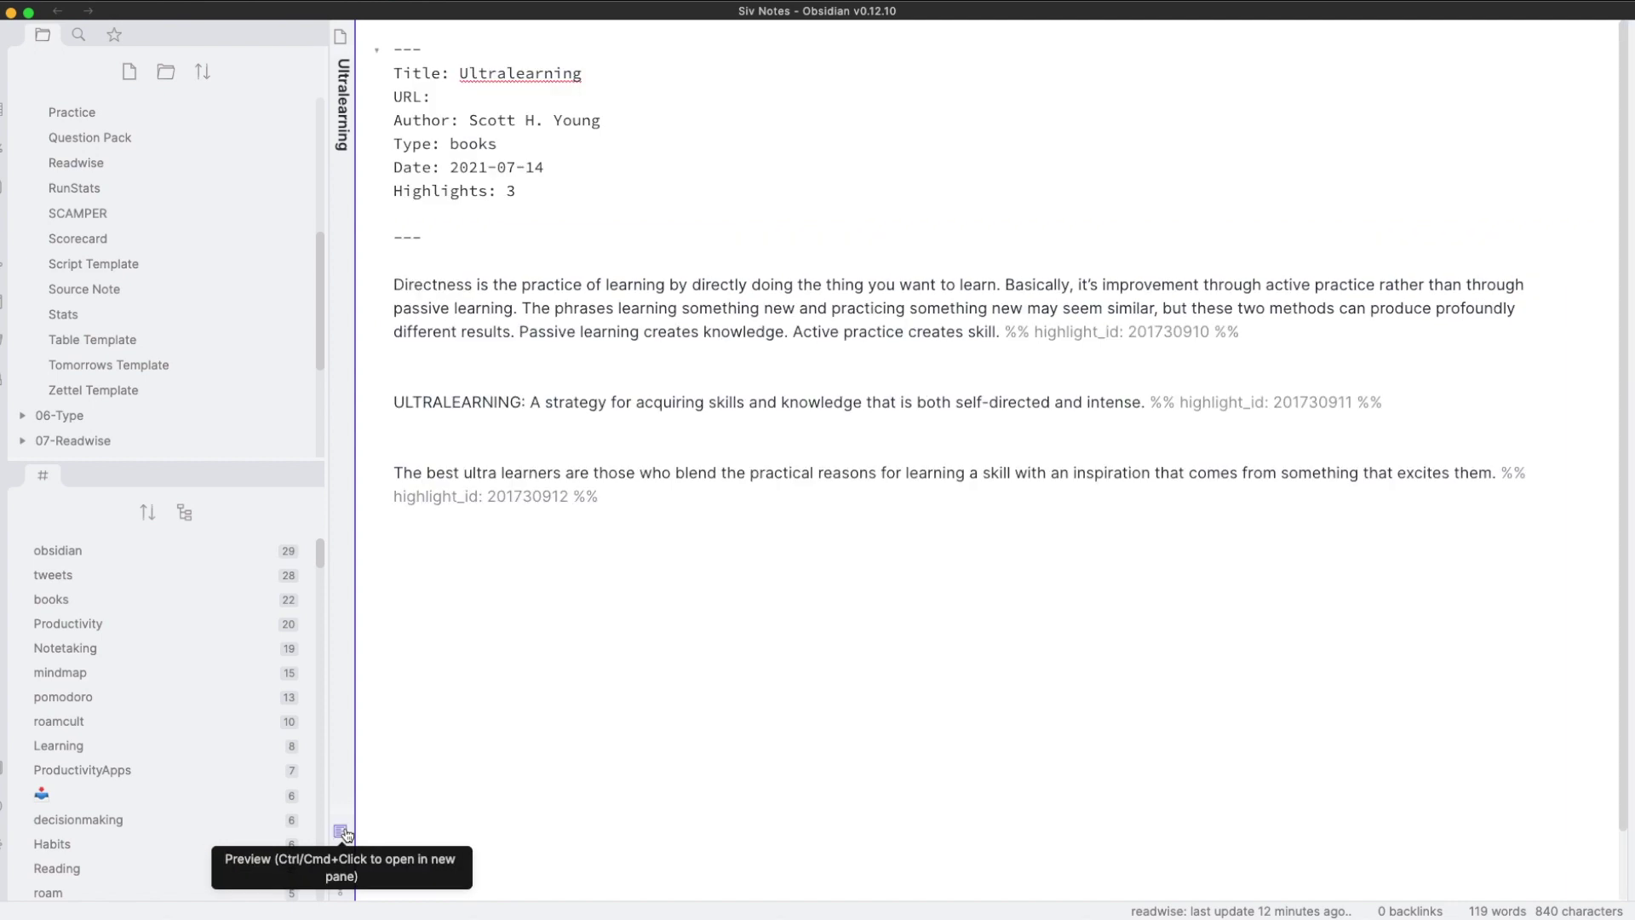
{"action": "left_click", "coordinate": [341, 832]}
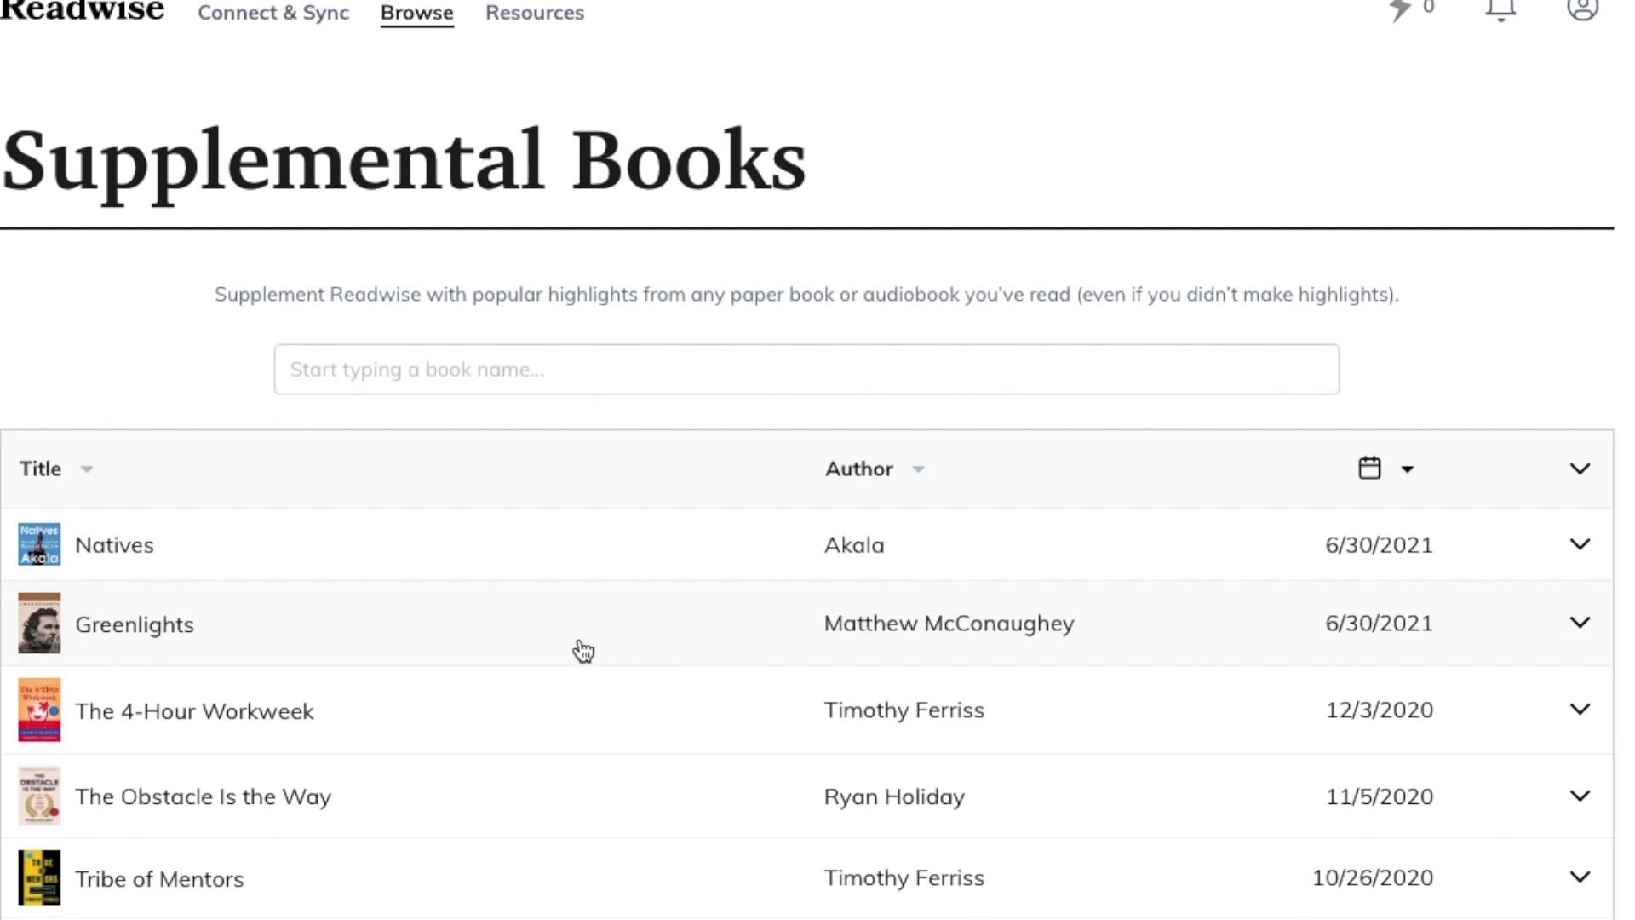
Step: Open Greenlights in Readwise, enter Review Mode, and keep the first two highlights
{"action": "left_click", "coordinate": [583, 649]}
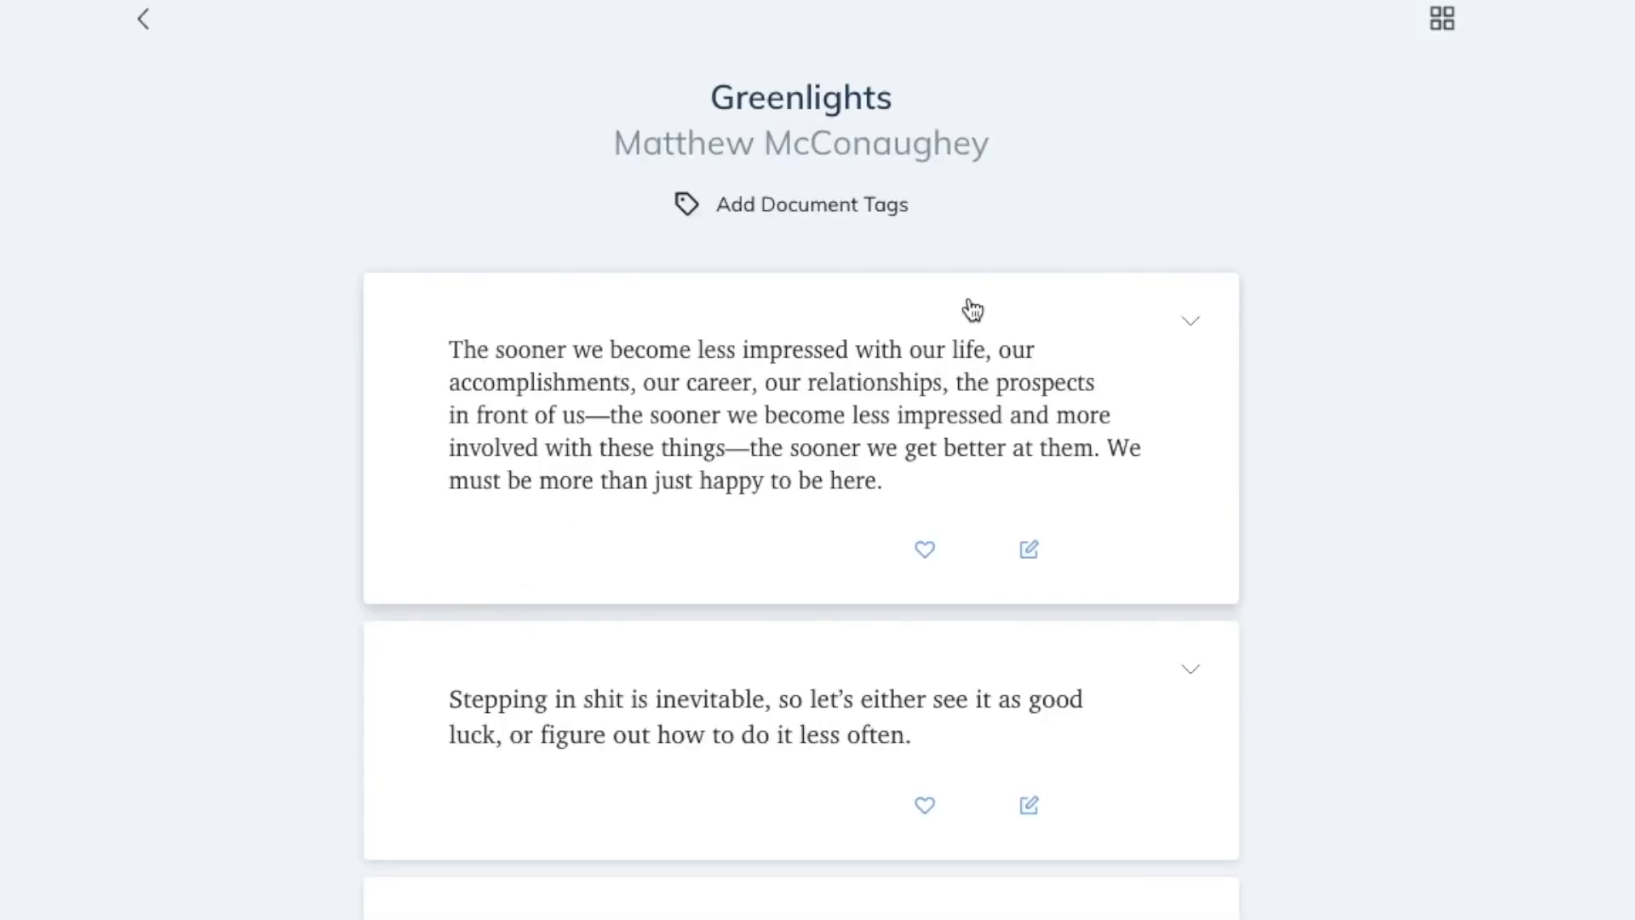
{"action": "left_click", "coordinate": [1451, 27]}
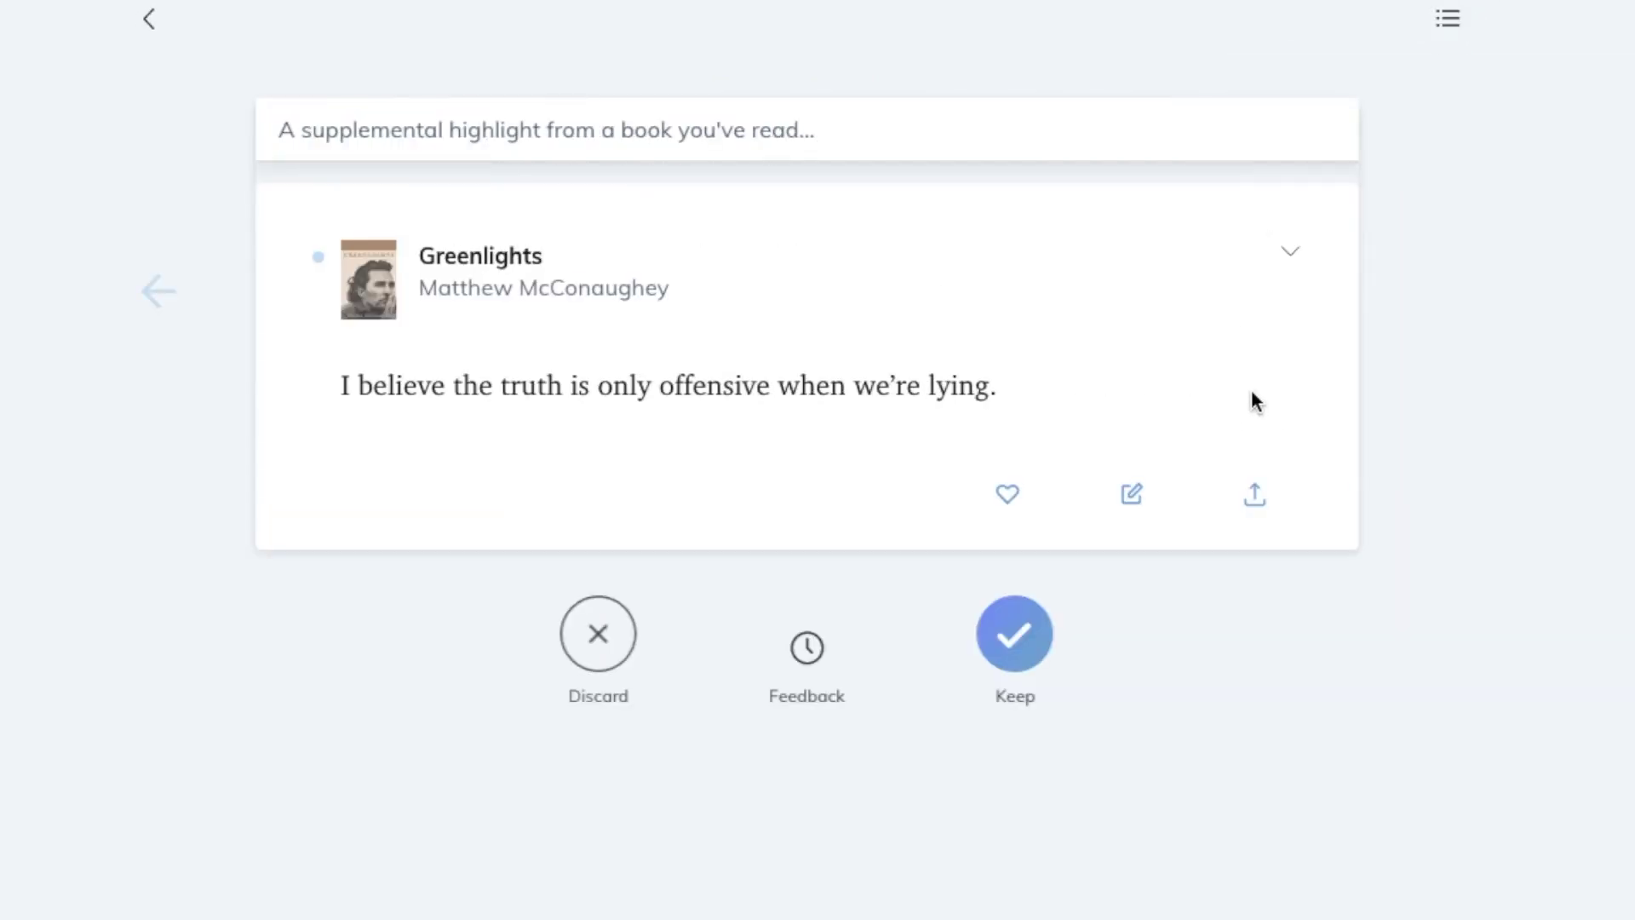
{"action": "left_click", "coordinate": [1040, 635]}
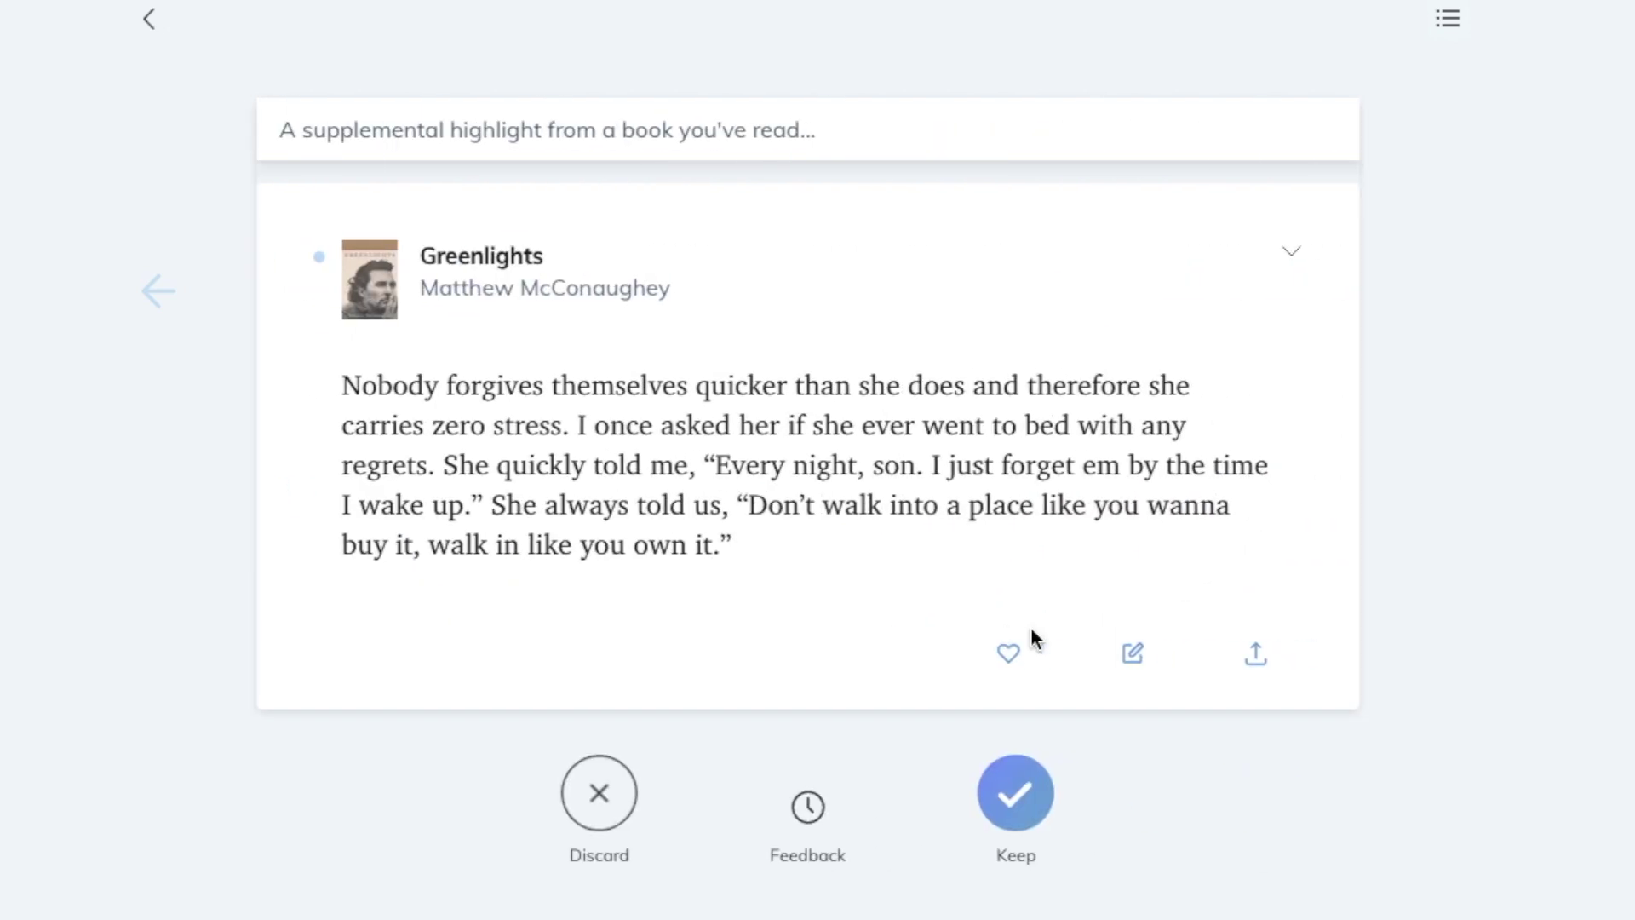
{"action": "left_click", "coordinate": [1018, 792]}
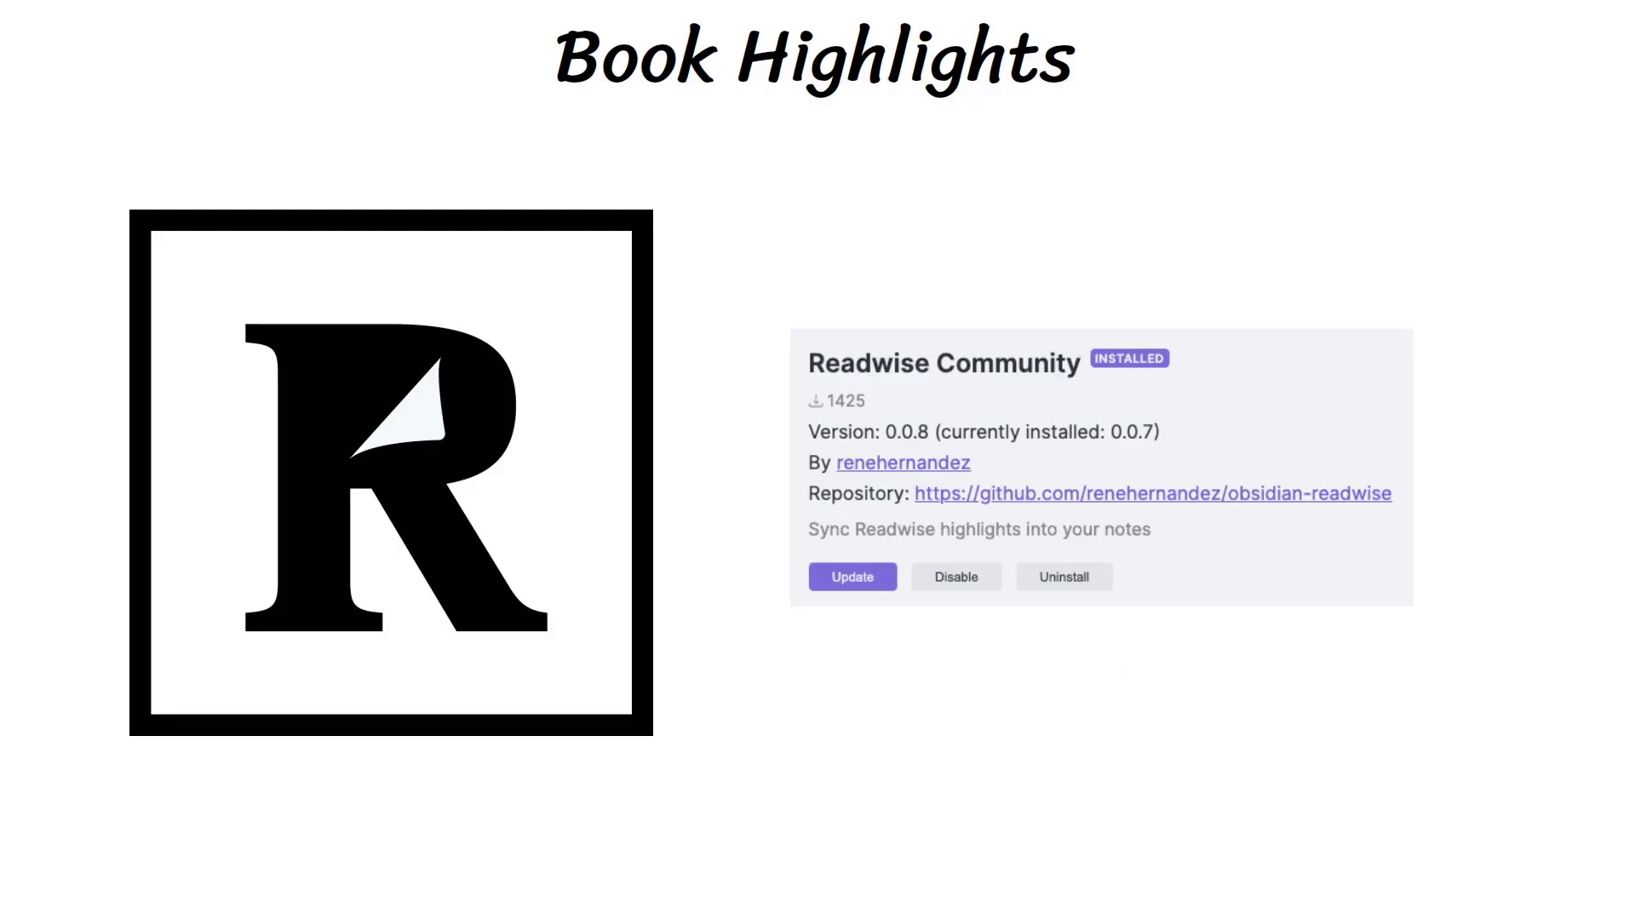